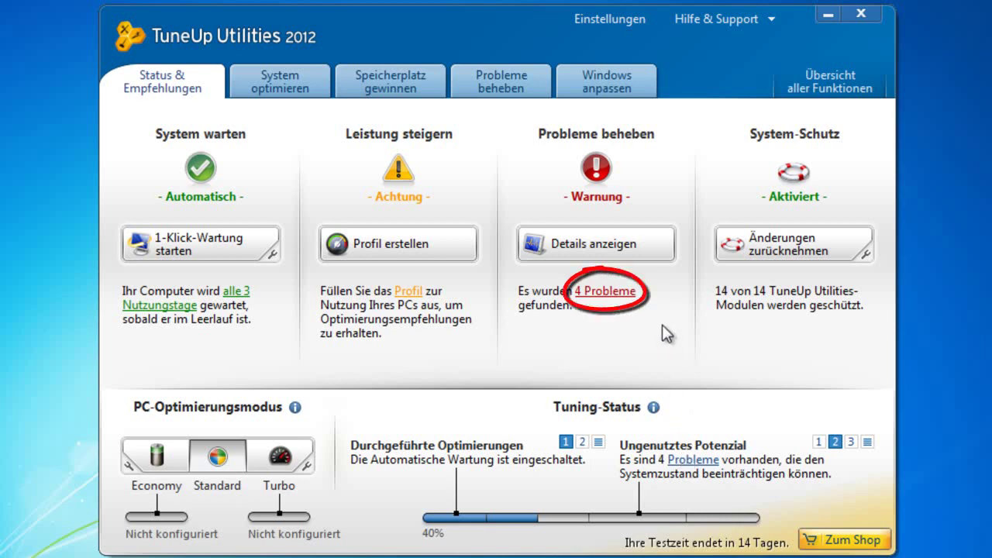
Open the details of the detected problems and show the effects of the missing antivirus program.
left_click(623, 295)
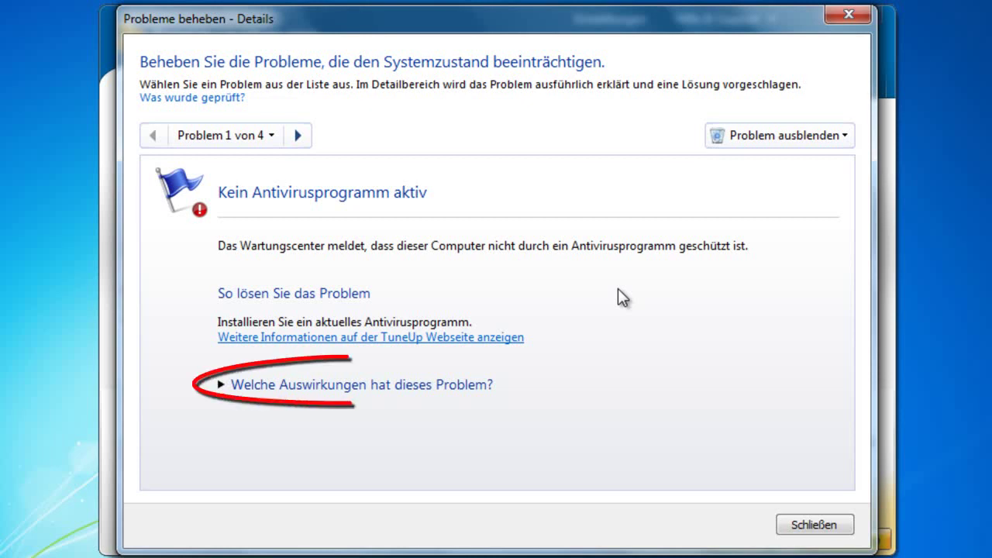
left_click(457, 385)
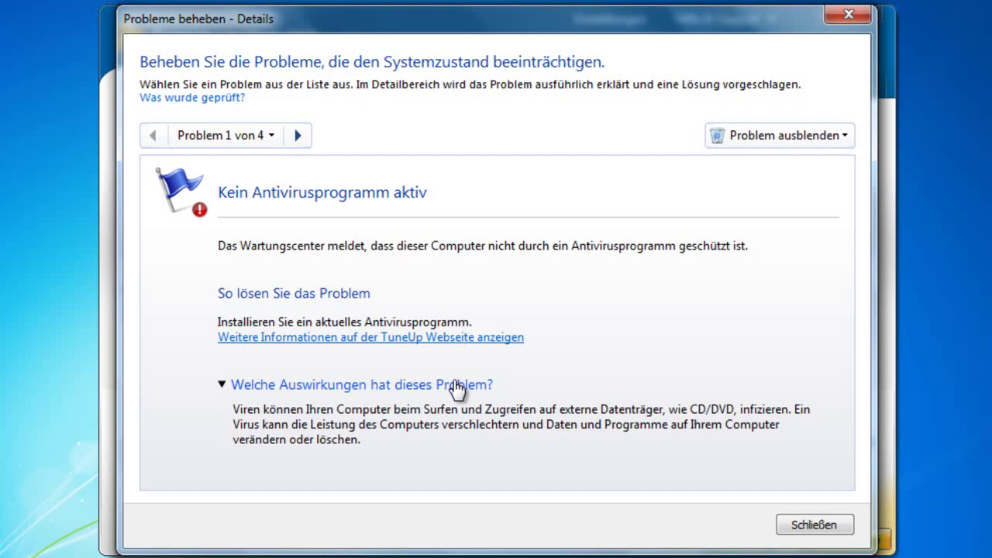
Apply the recommended fixes that disable the administrative shares and the network access to the registry.
left_click(297, 137)
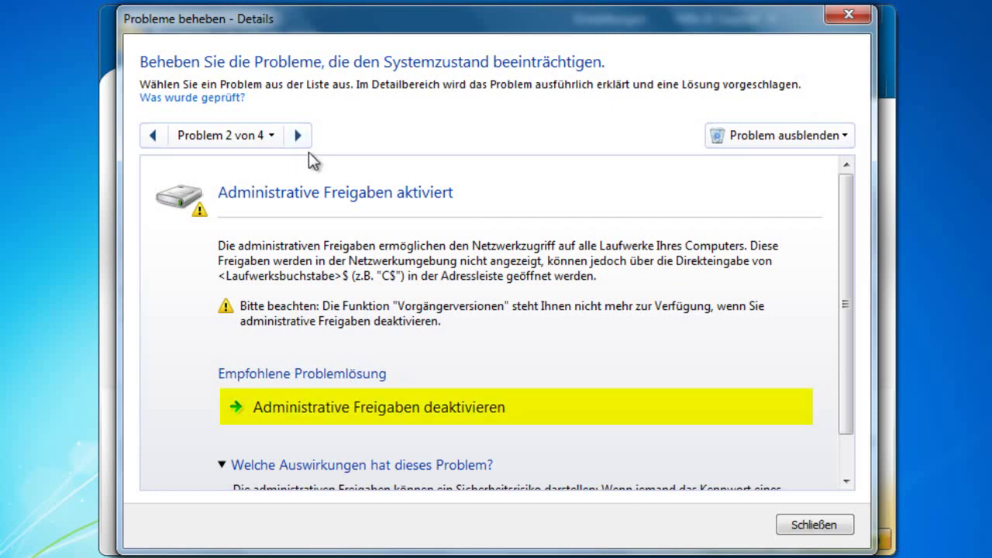
left_click(351, 400)
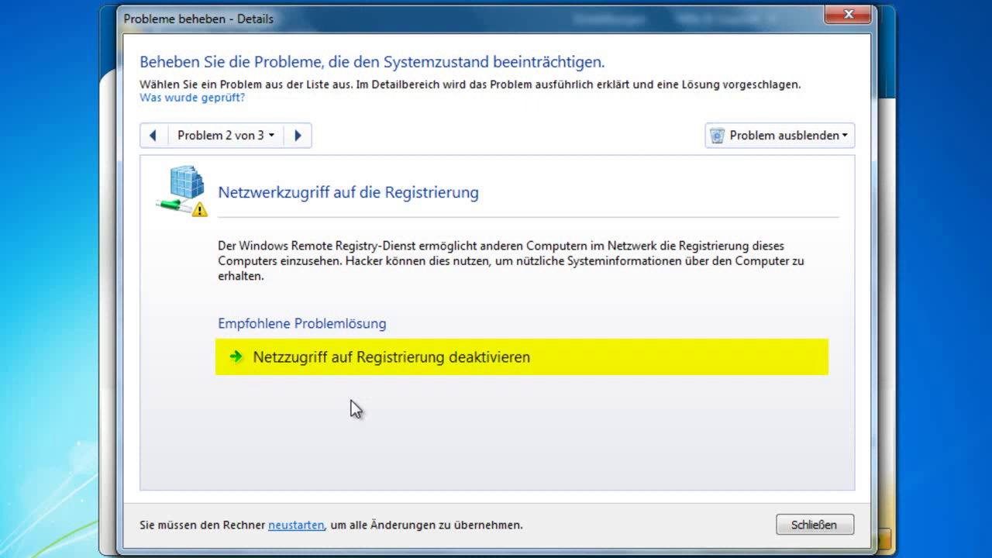
left_click(335, 356)
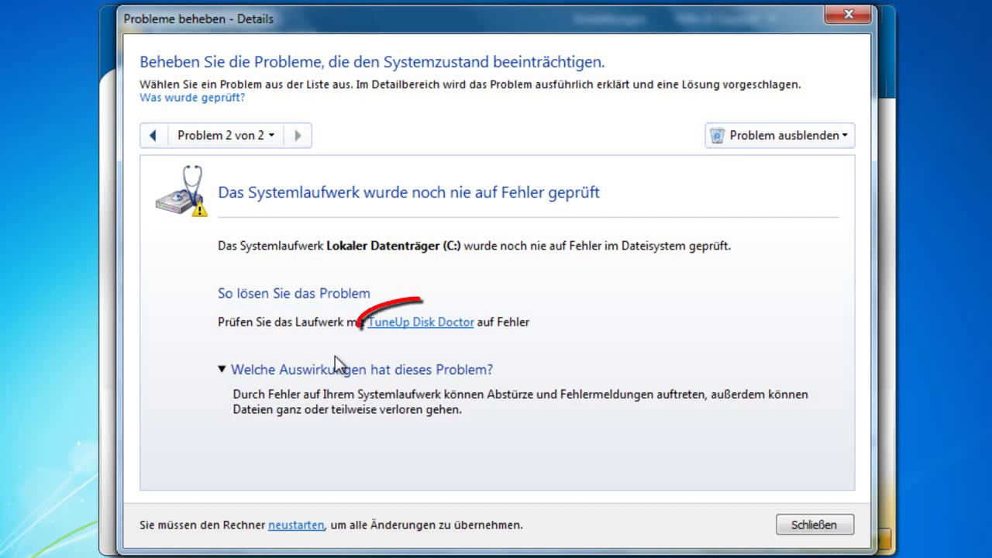
Check Lokaler Datenträger (C:) with TuneUp Disk Doctor, defer completion to the next Windows start, and close the problem details without restarting.
left_click(401, 322)
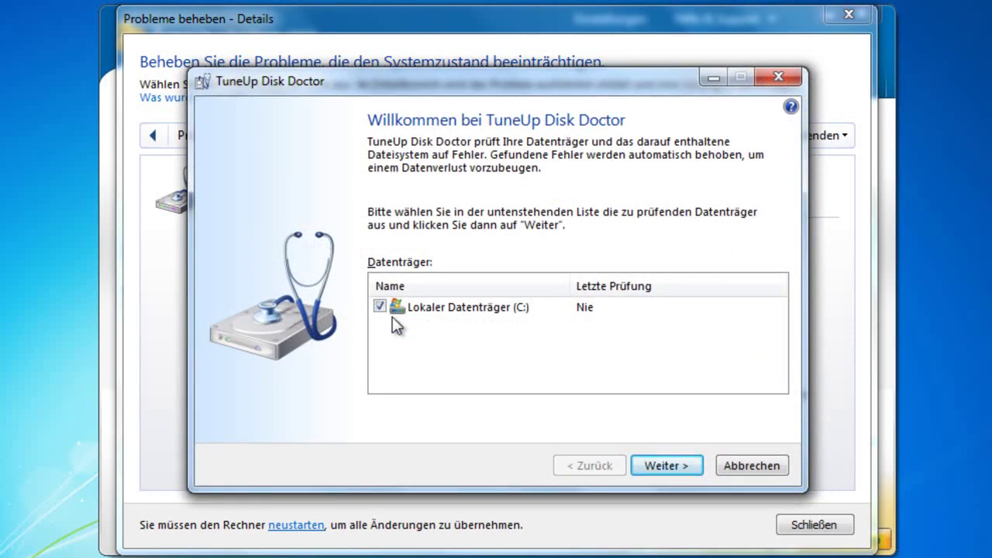
left_click(667, 467)
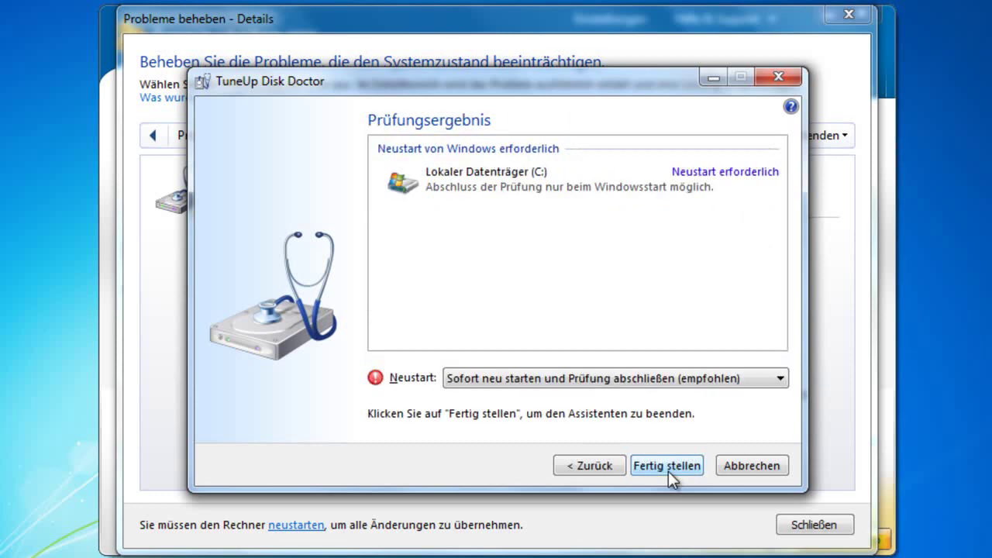
left_click(658, 377)
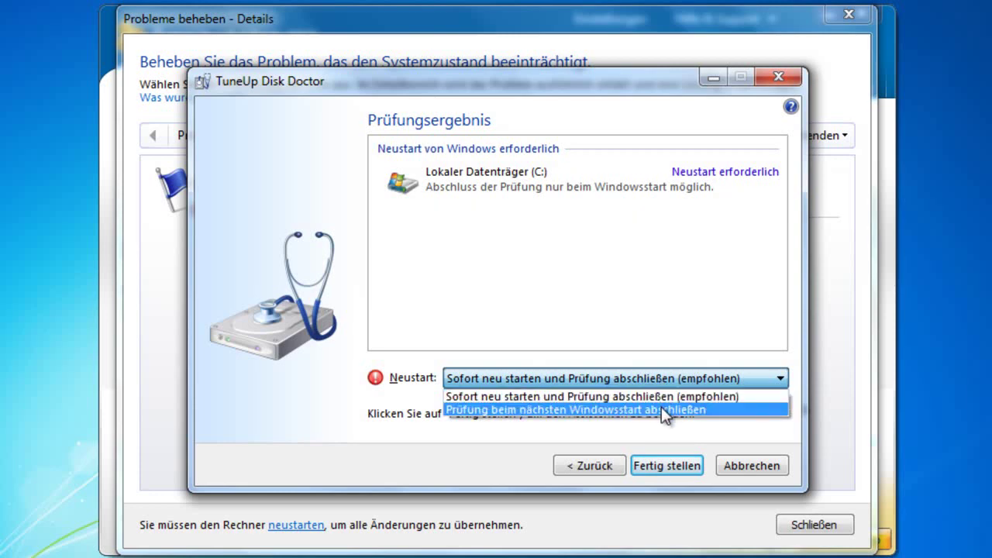
left_click(661, 408)
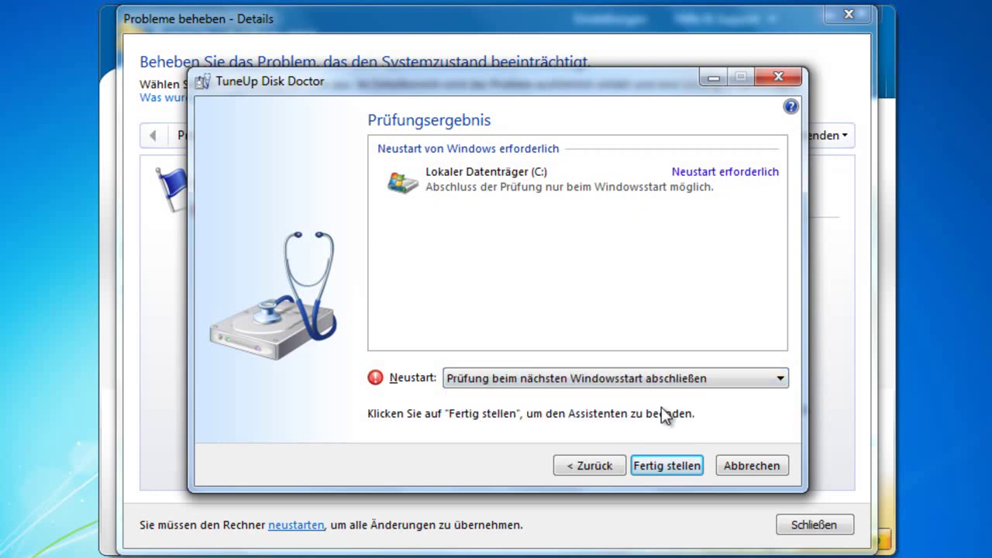
left_click(668, 467)
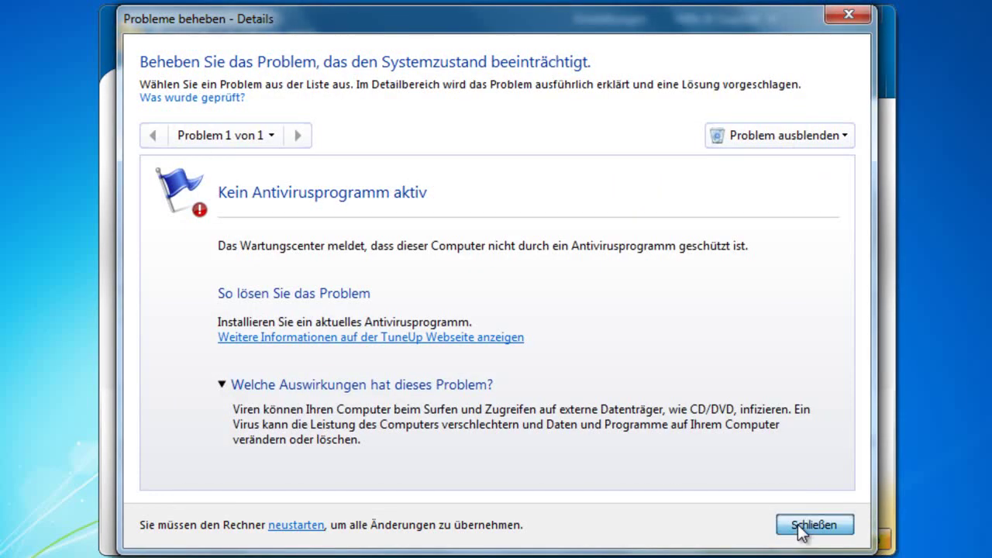
left_click(800, 527)
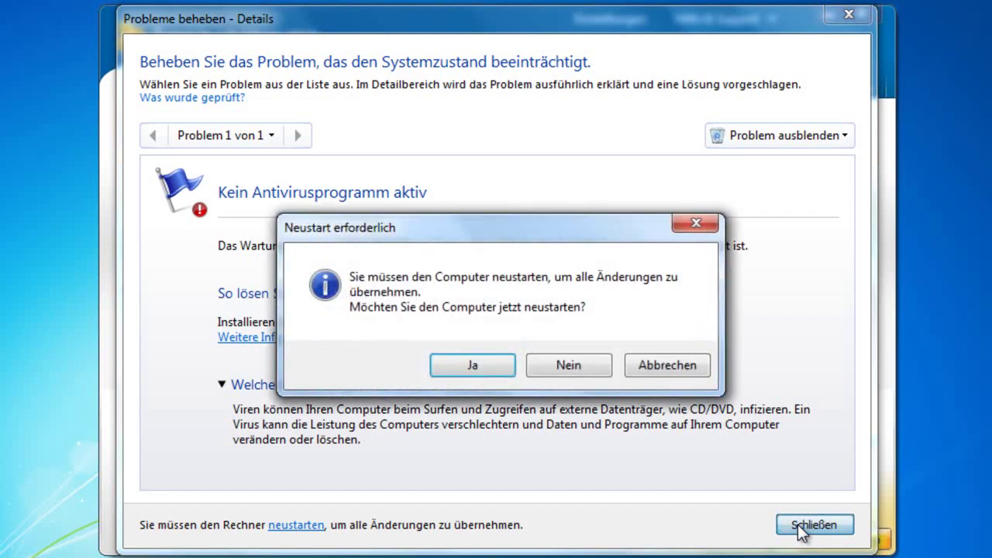
left_click(594, 369)
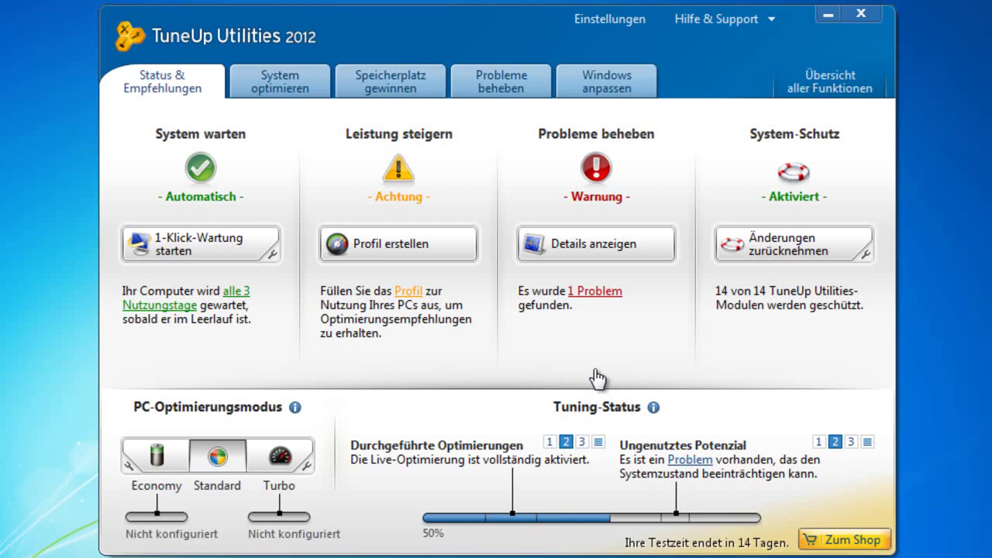
Resolve the remaining antivirus problem by downloading Avira Free Antivirus from chip.de and installing it, closing its scan summary.
left_click(594, 293)
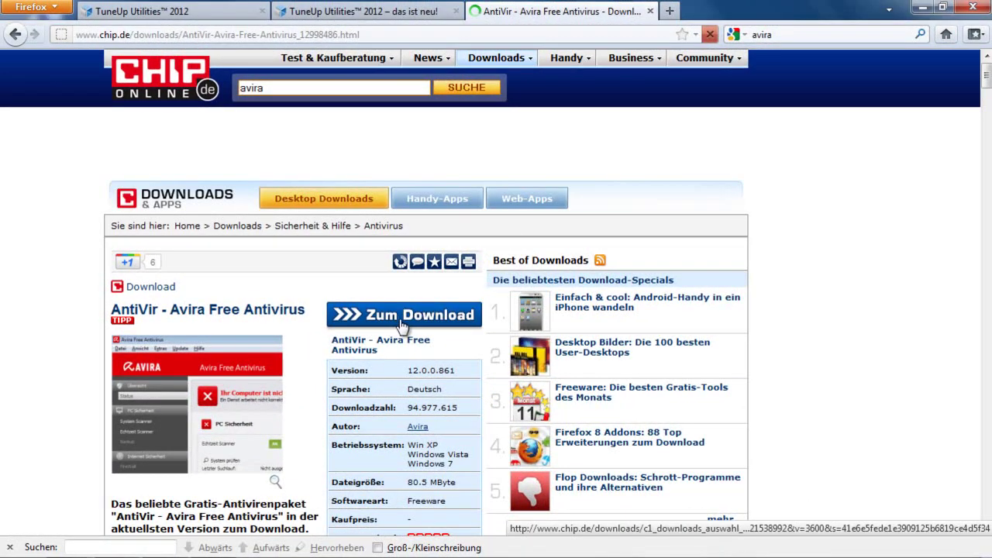
left_click(402, 326)
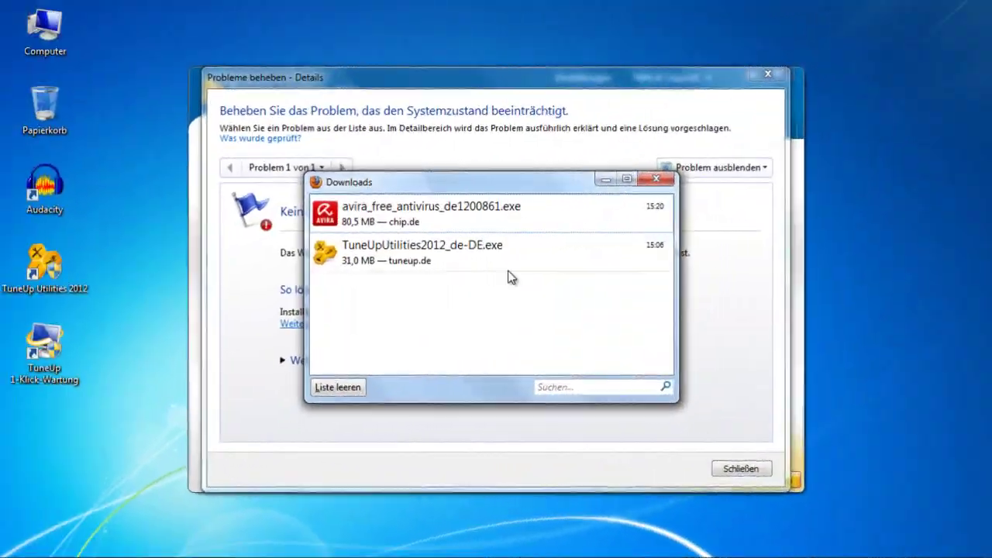
double_click(469, 220)
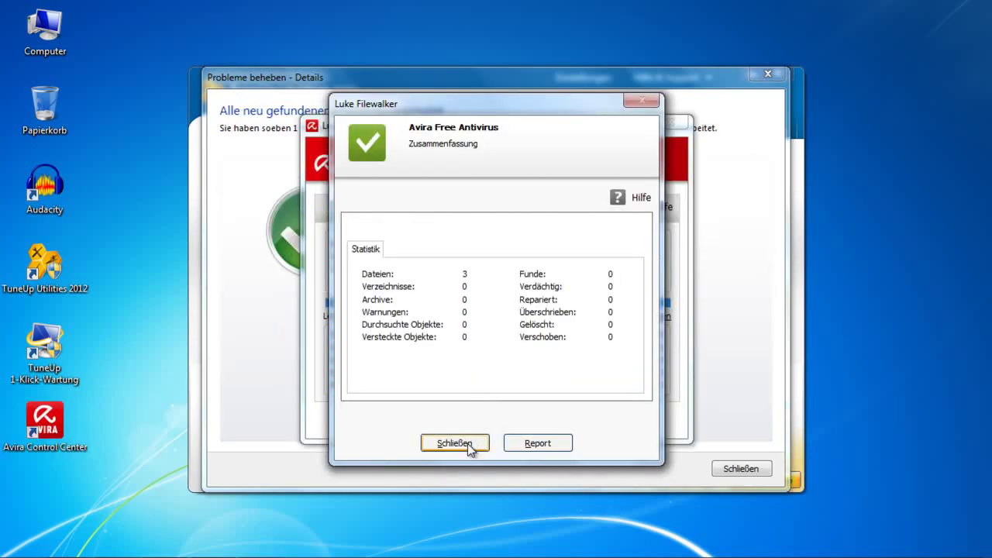
left_click(468, 446)
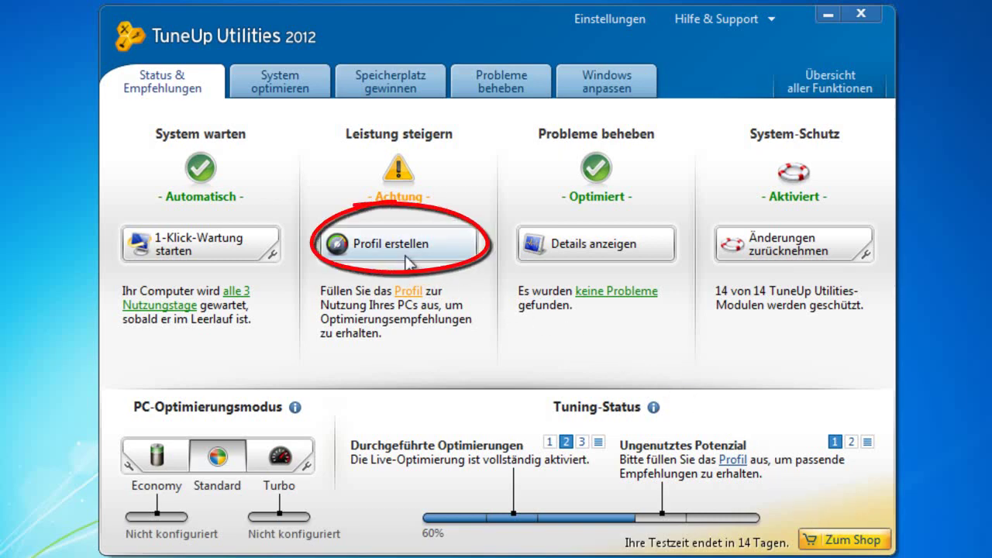
Start the usage profile and set the Internet connection to "DSL, TV-Kabelnetz oder Stromleitung" with speed "Ab 2 Mbit/s".
left_click(406, 255)
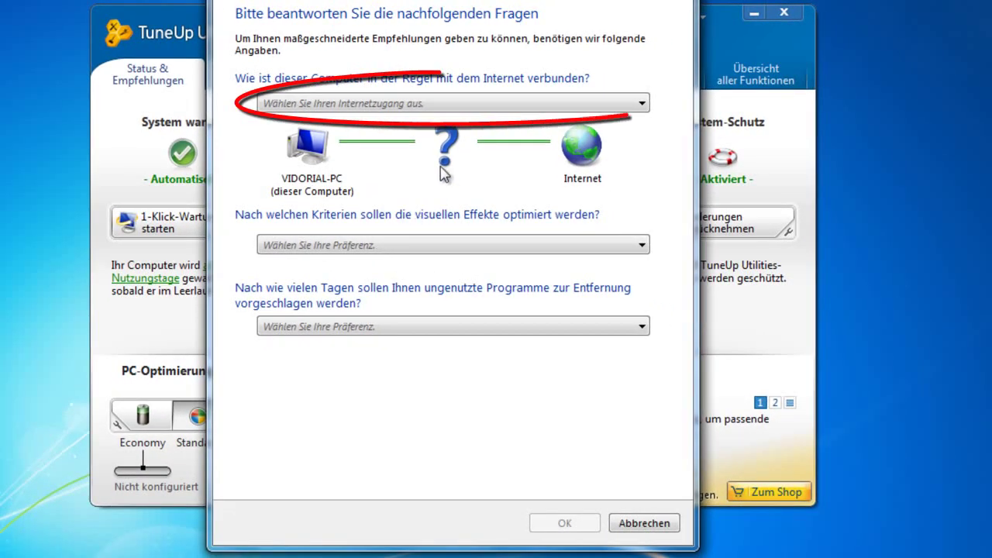
left_click(461, 104)
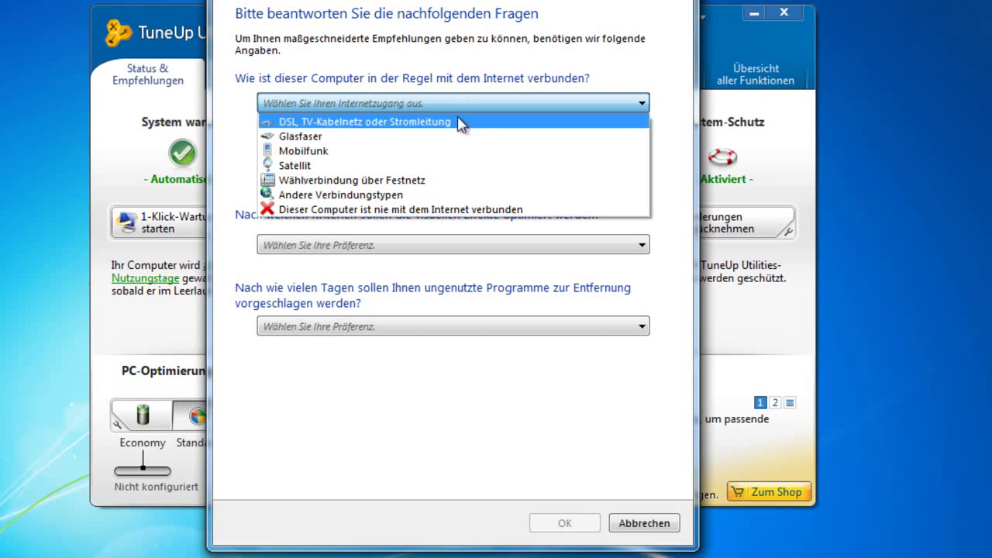
left_click(462, 122)
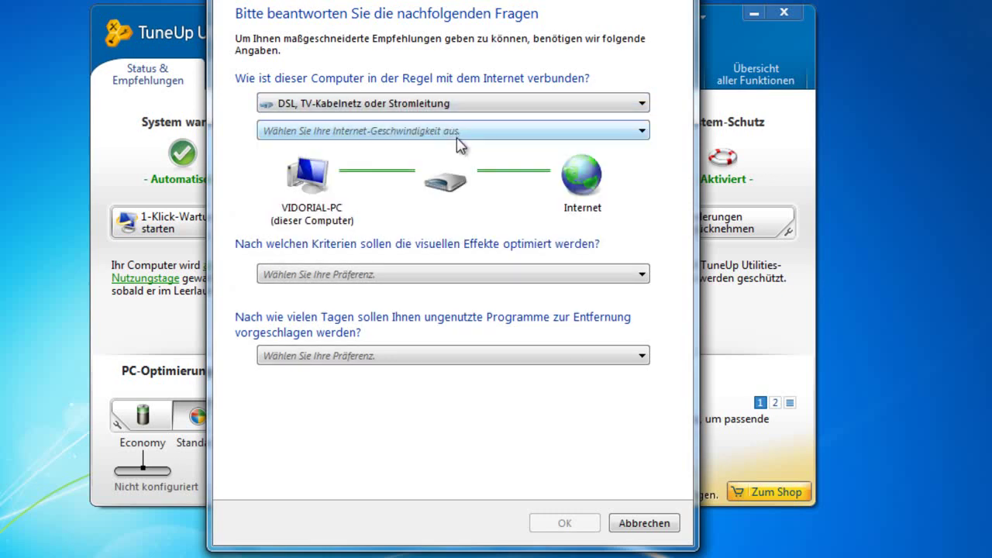
left_click(461, 131)
left_click(450, 200)
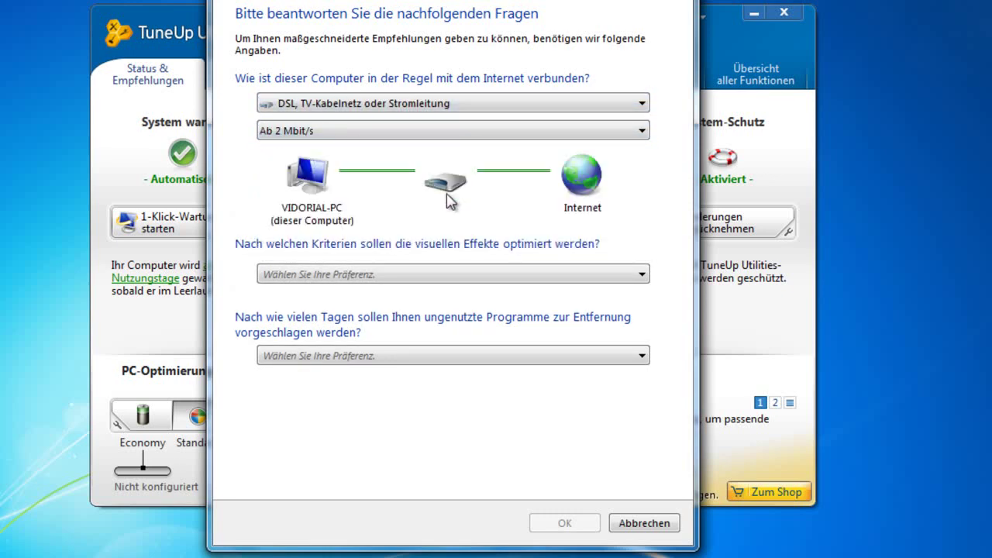
Set visual effects to "Visuelle Effekte nicht optimieren" and removal suggestions for unused programs to "Gar nicht", and save the profile.
left_click(444, 277)
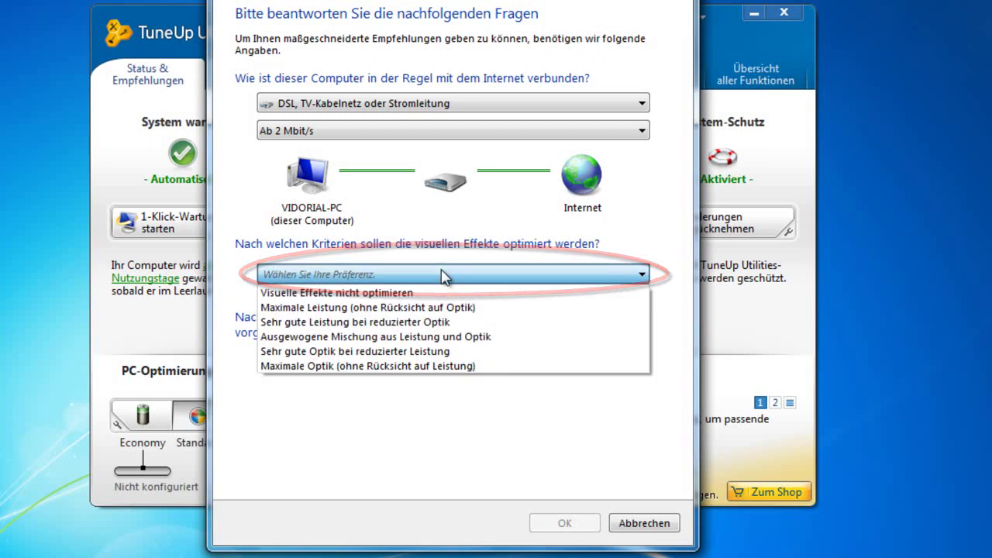
left_click(441, 294)
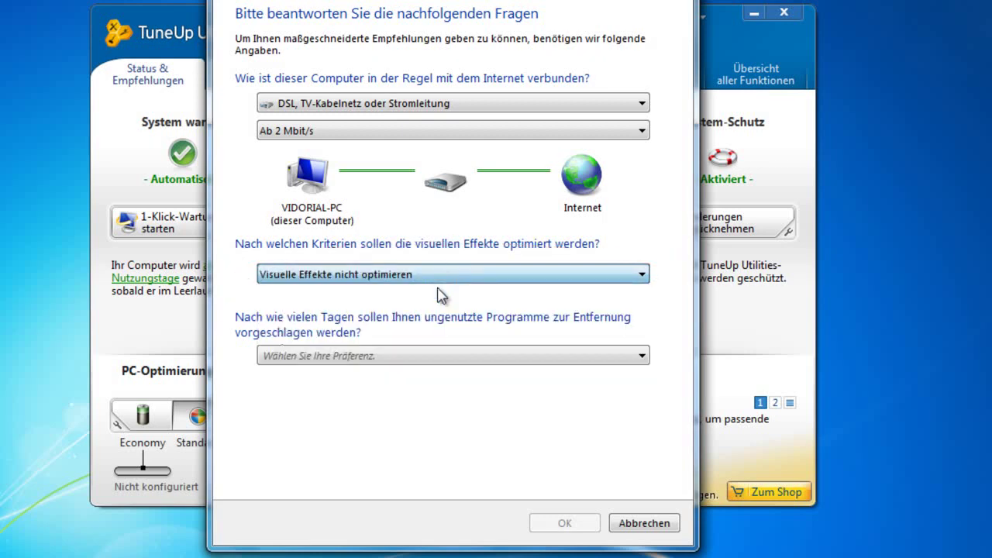
left_click(440, 361)
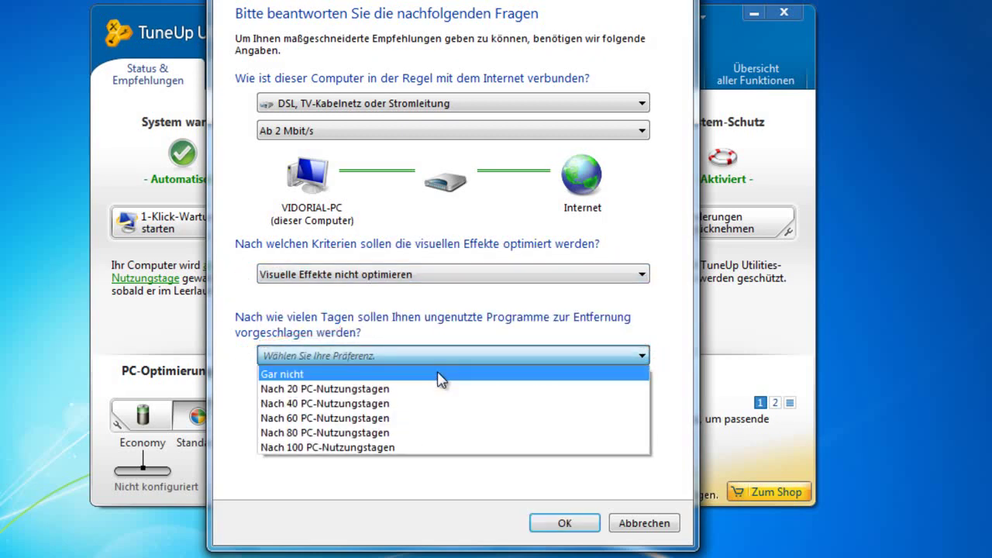
left_click(440, 375)
left_click(558, 522)
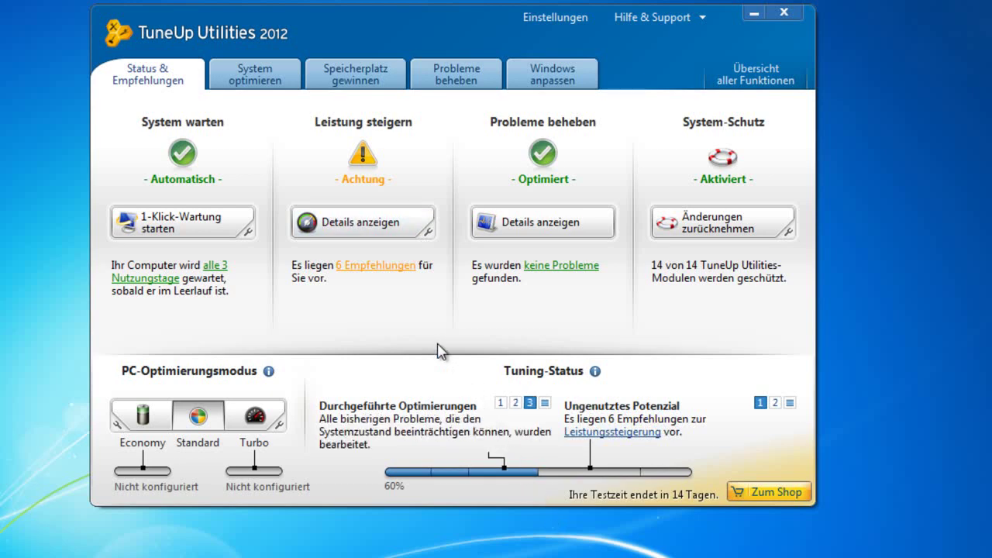
Open the performance recommendations and apply all optimizations for the Internet settings.
left_click(372, 227)
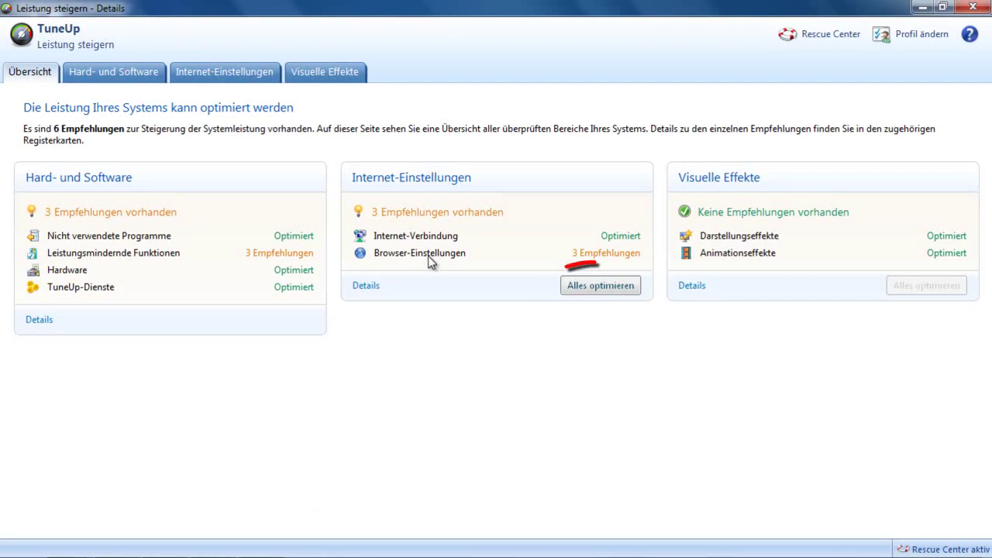
left_click(605, 287)
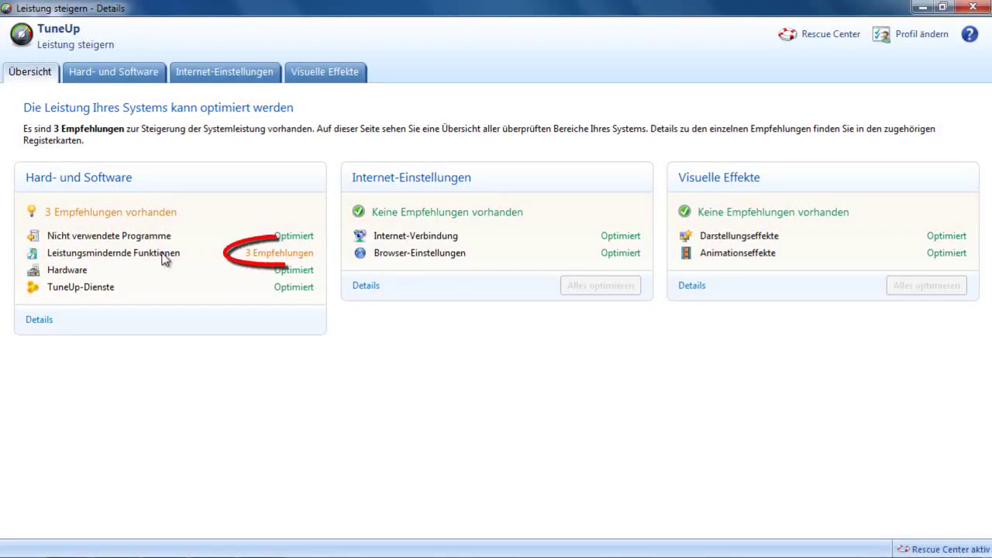
Answer the search indexing recommendation with "Mehrmals pro Monat" and keep the "Ausbalanciert" power plan.
left_click(282, 253)
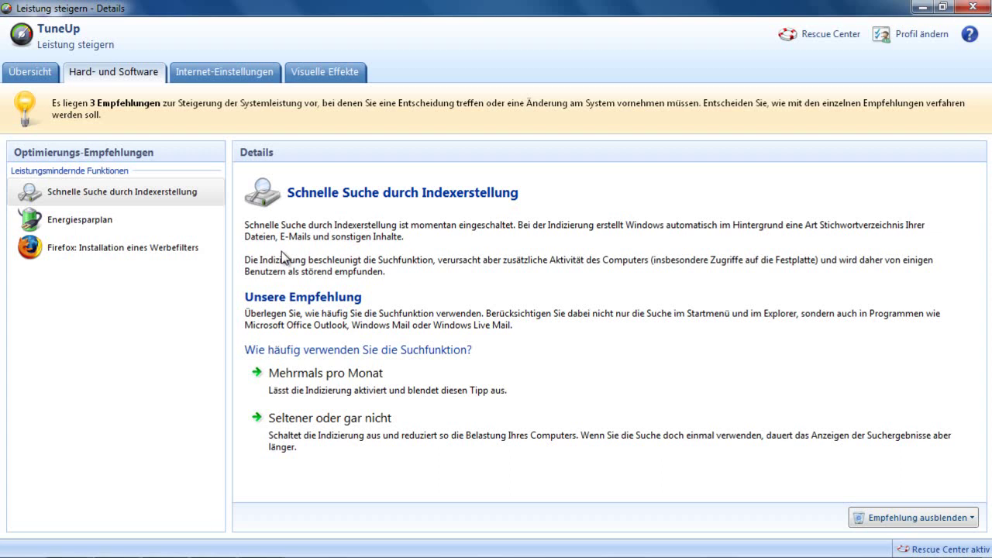
left_click(362, 392)
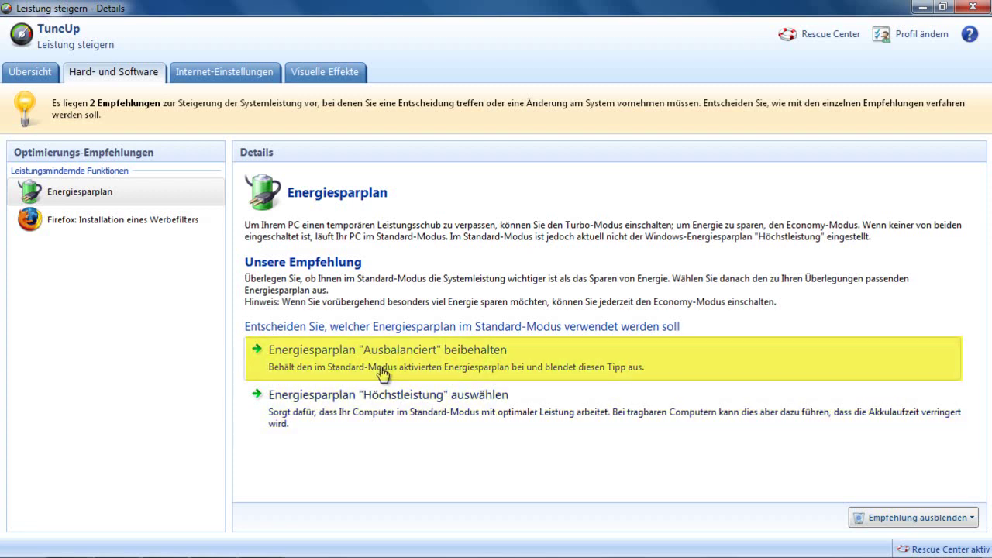
left_click(381, 369)
Accept the ad filter recommendation, add Adblock Plus to Firefox from the add-ons page, and return to TuneUp.
left_click(372, 347)
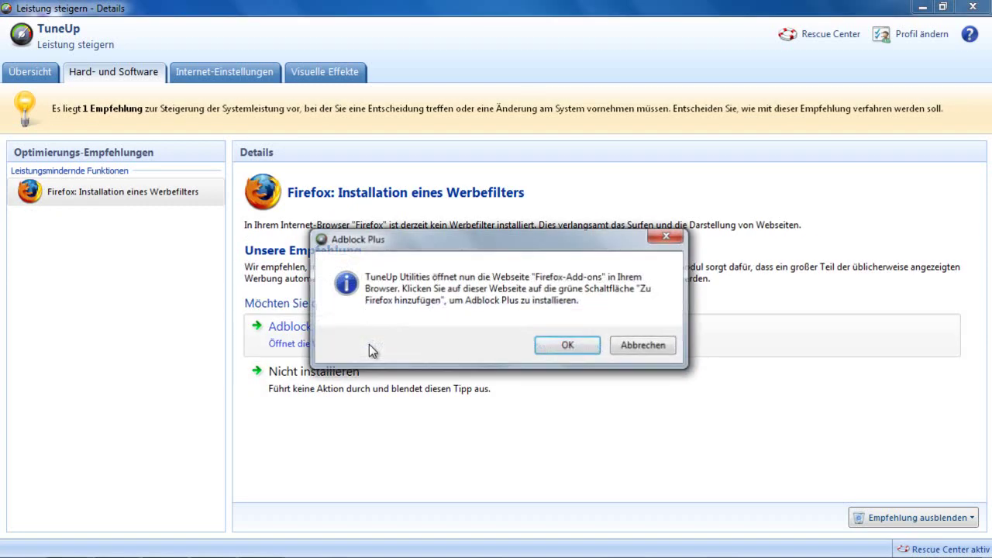
left_click(575, 349)
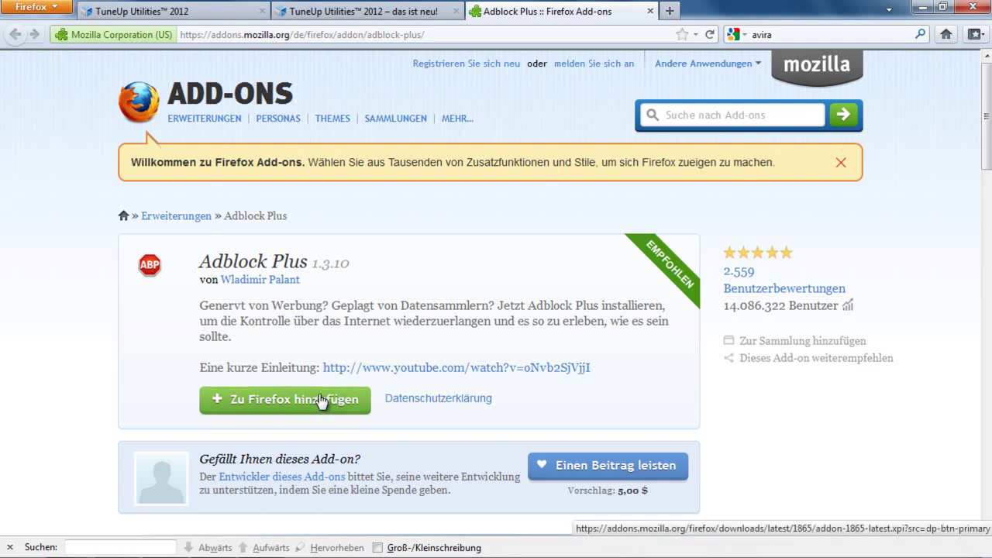
left_click(320, 399)
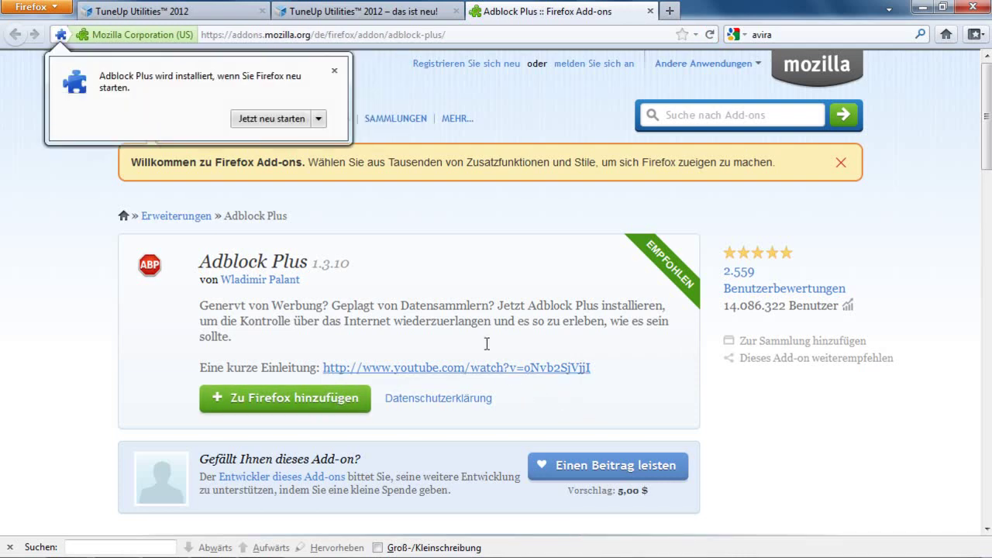
key("alt+Tab")
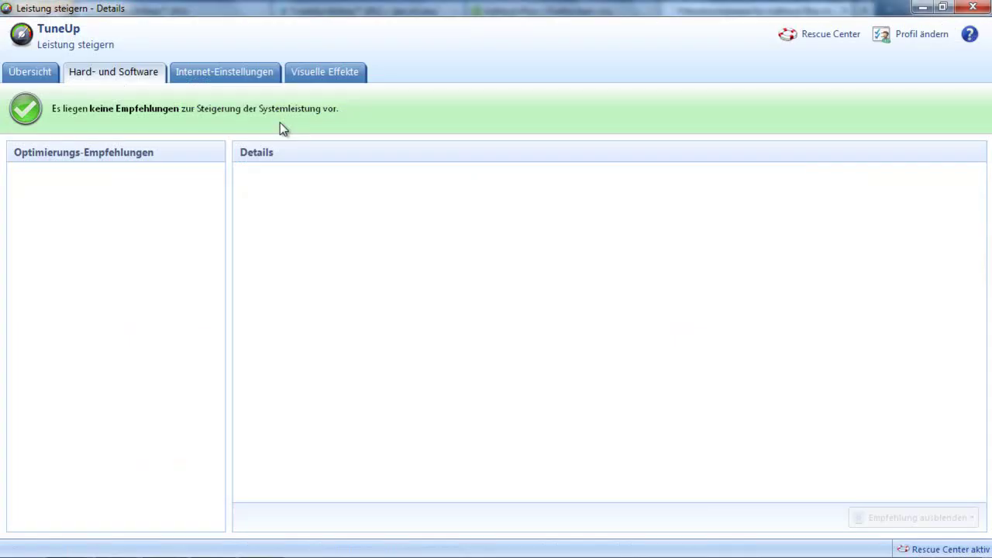
Review the remaining recommendations for Internet settings and visual effects, and return to the performance overview.
left_click(245, 79)
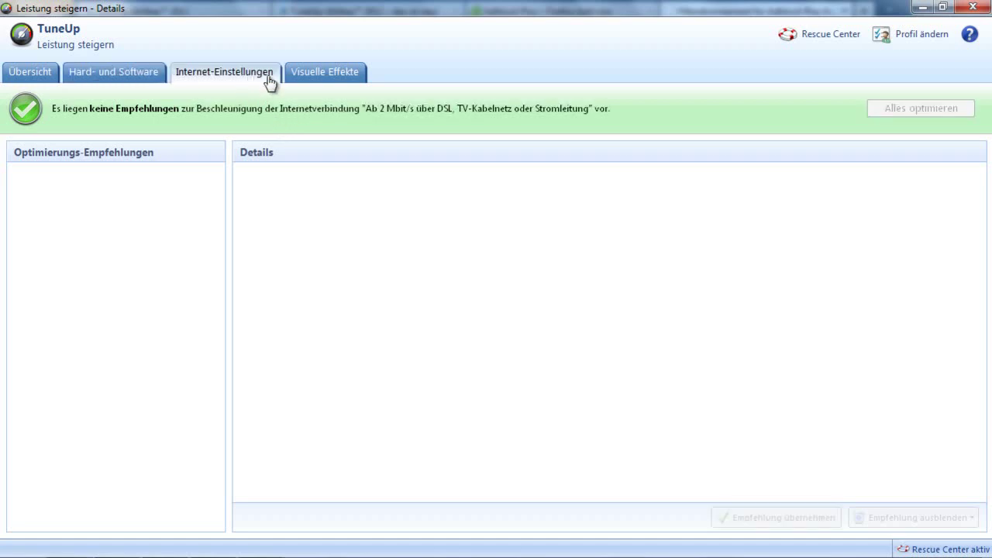
left_click(314, 77)
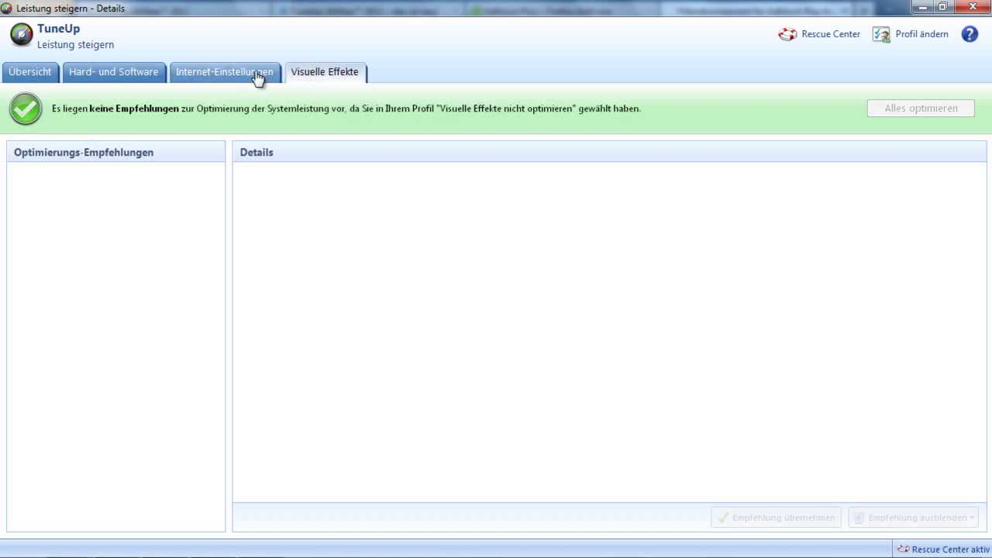
left_click(31, 80)
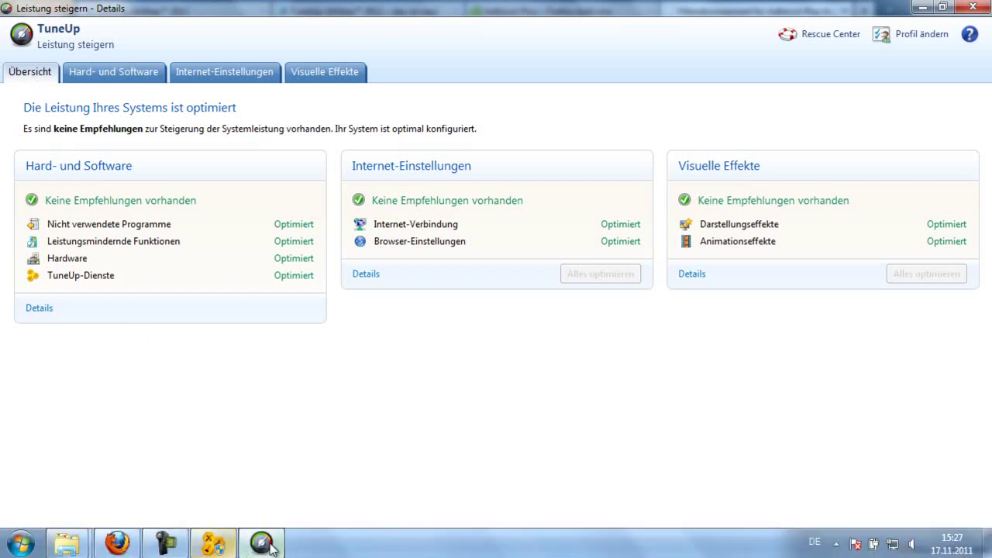
Close the performance overview and deactivate Adobe Photoshop Elements 8.0 in the Program Deactivator.
left_click(973, 7)
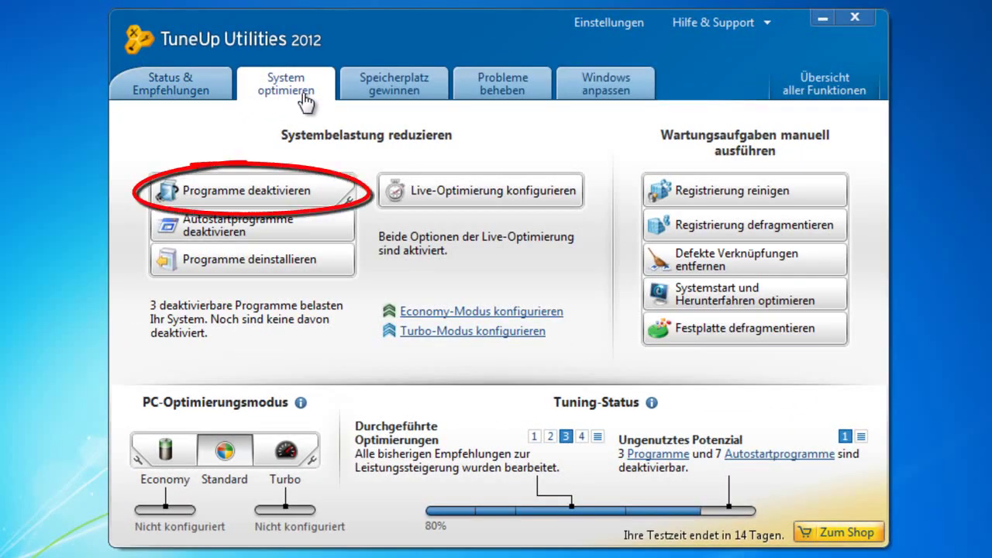
left_click(273, 192)
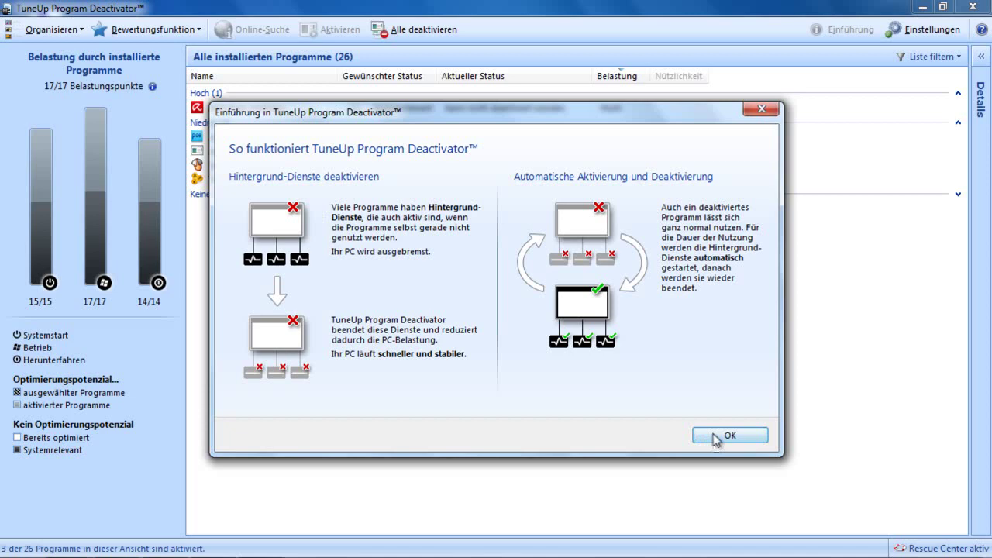
left_click(715, 436)
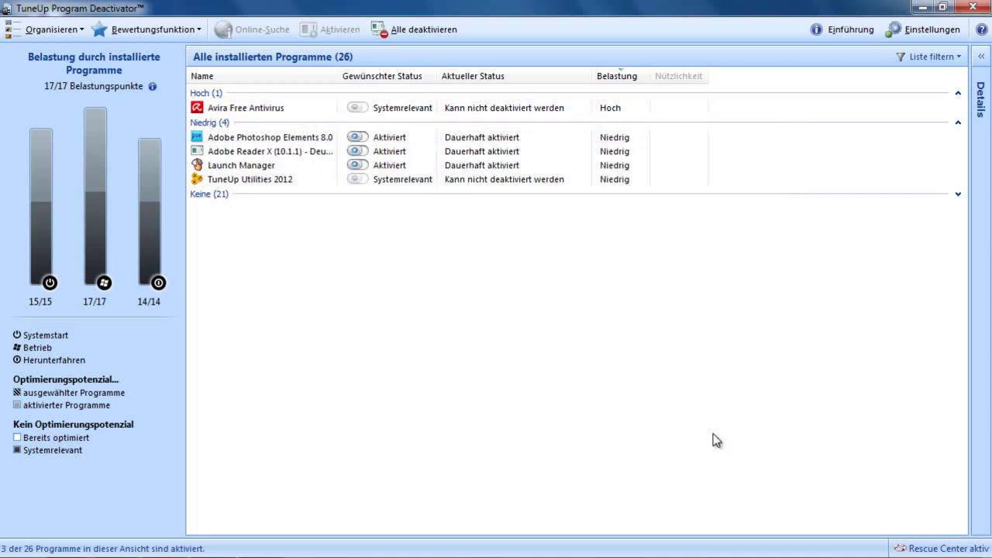
left_click(359, 140)
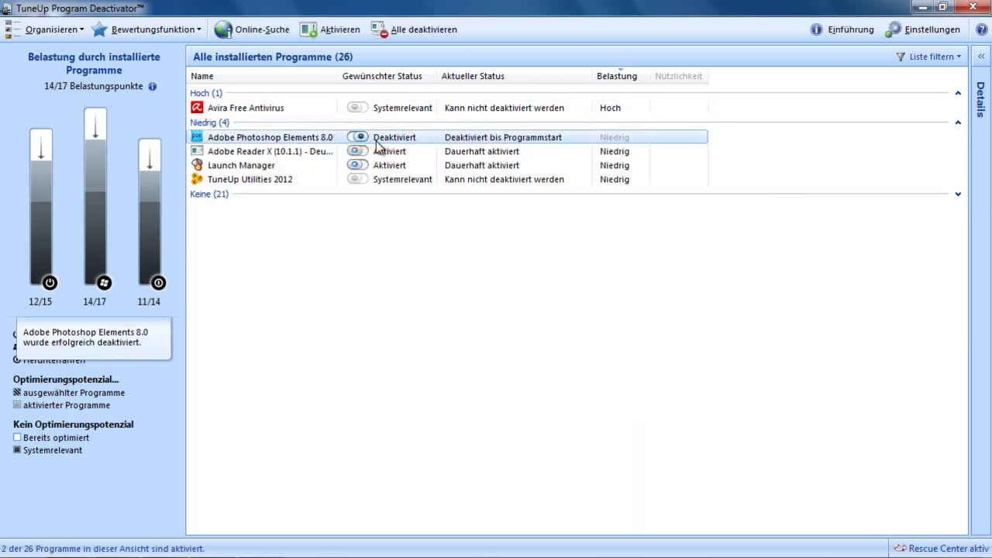
left_click(966, 10)
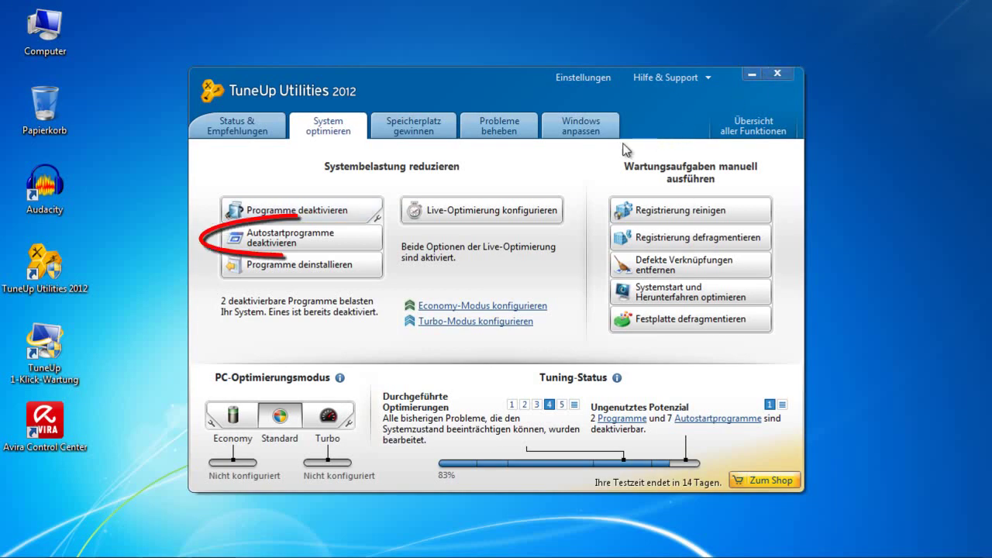
In the StartUp Manager, enable the program rating function and disable the autostart of Spotify.
left_click(330, 237)
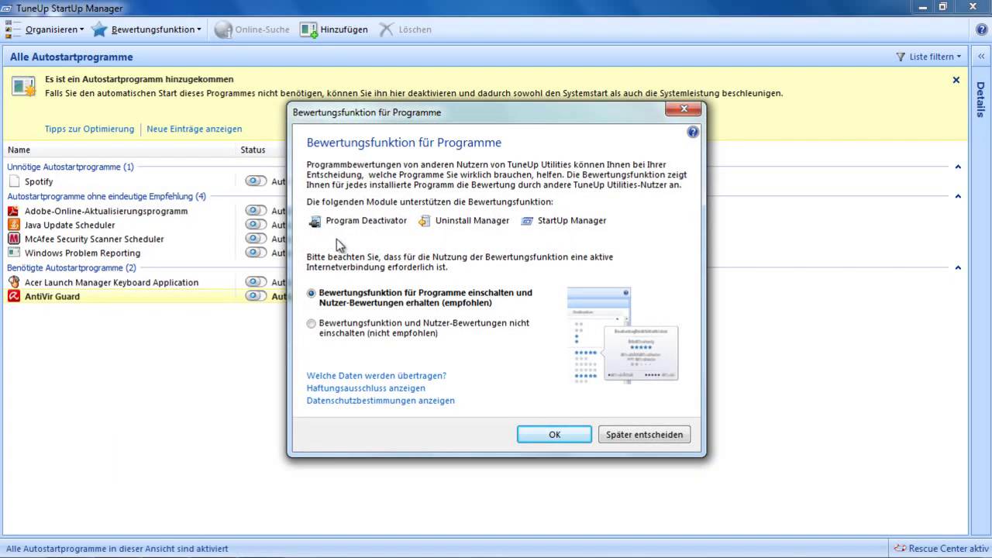
left_click(549, 424)
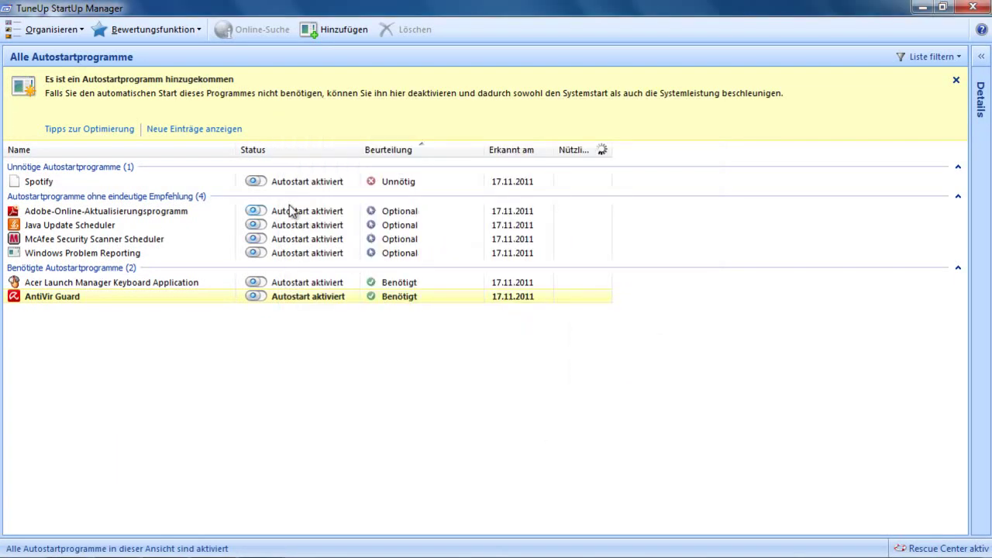
left_click(256, 182)
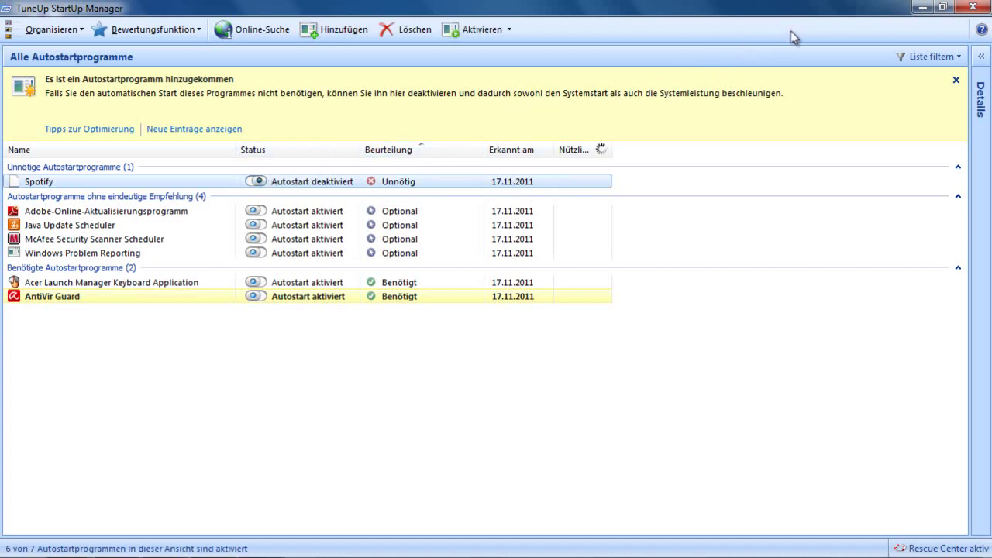
left_click(970, 9)
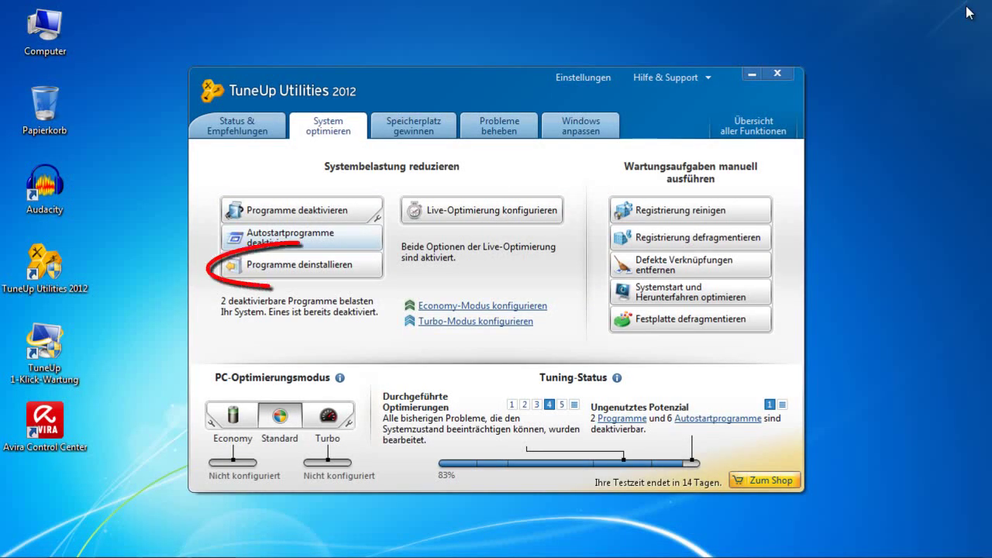
Uninstall Free Audio Converter through the Uninstall Manager, including its entry in the program's own uninstaller.
left_click(333, 264)
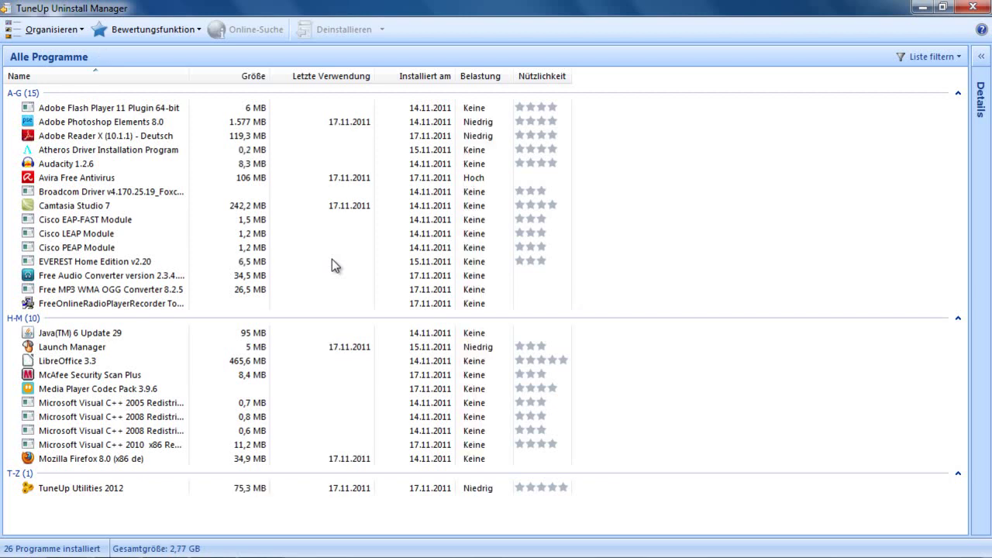
left_click(171, 277)
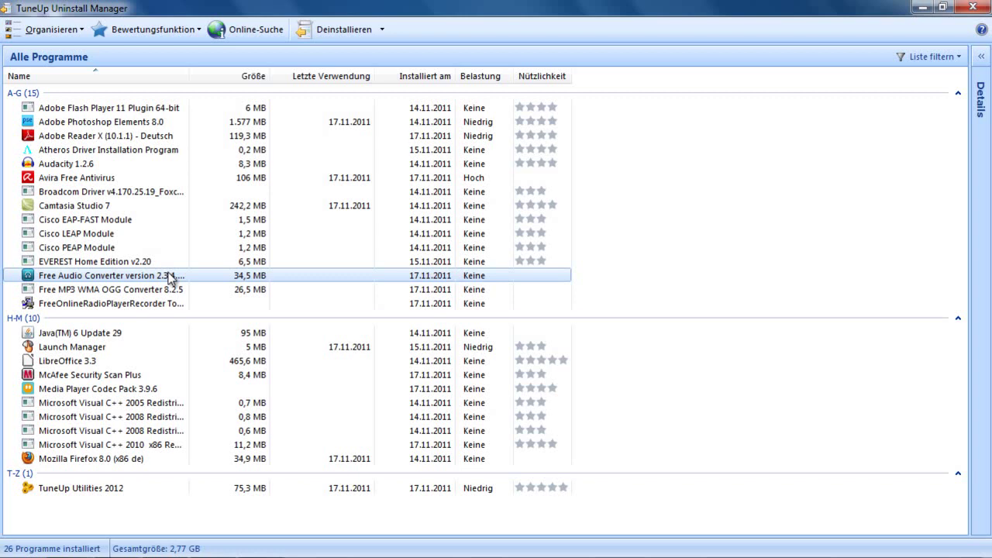
left_click(357, 35)
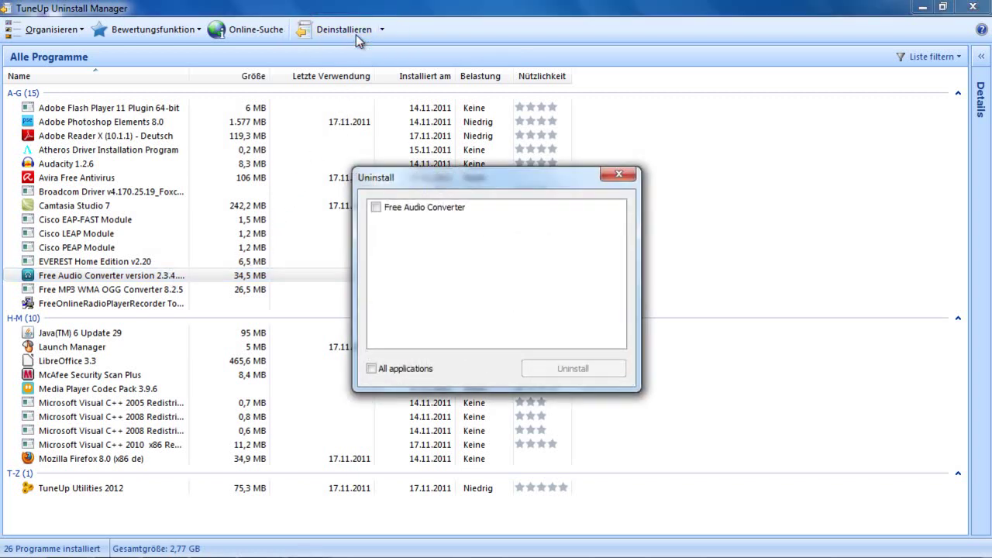
left_click(376, 207)
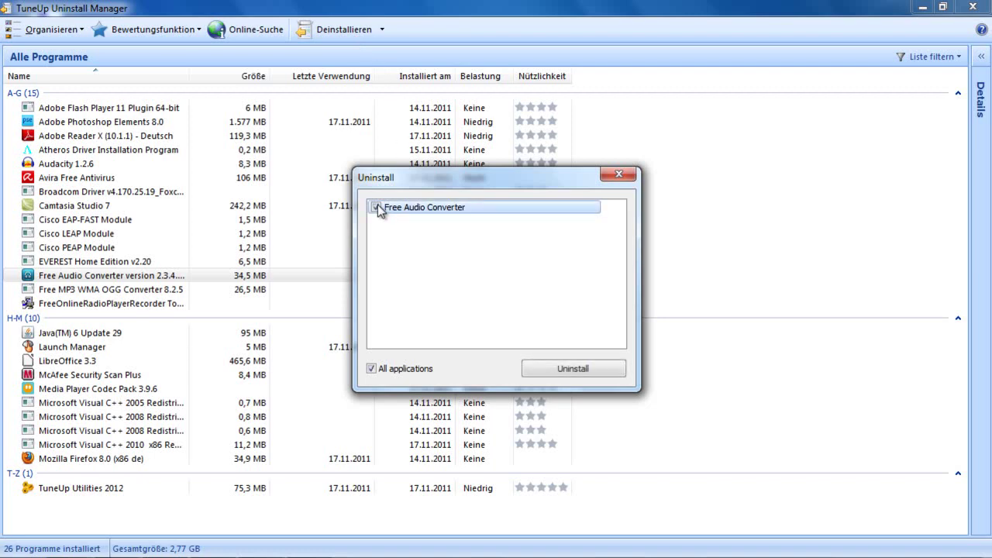
left_click(585, 369)
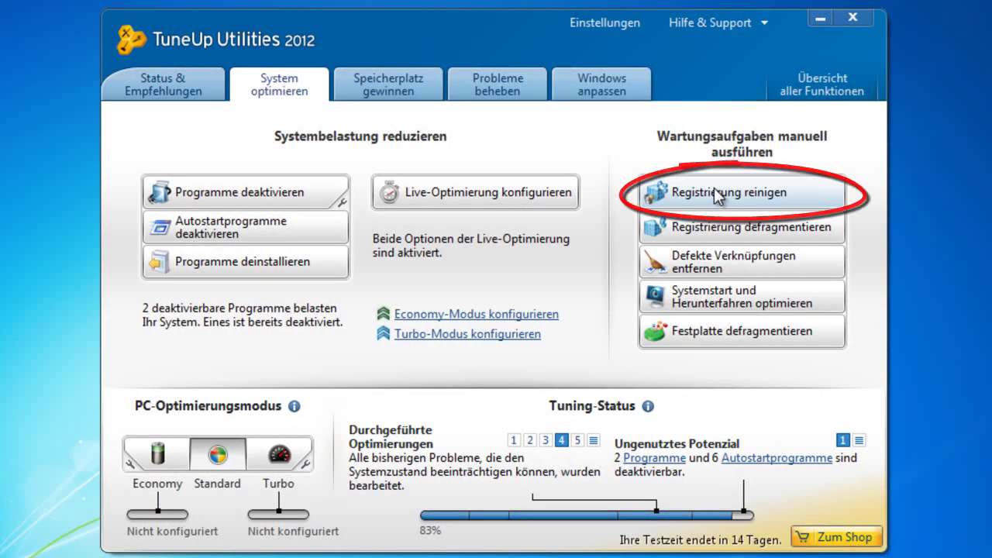
Run a full registry check ("Vollständige Prüfung") and review the summary of problems by area.
left_click(716, 194)
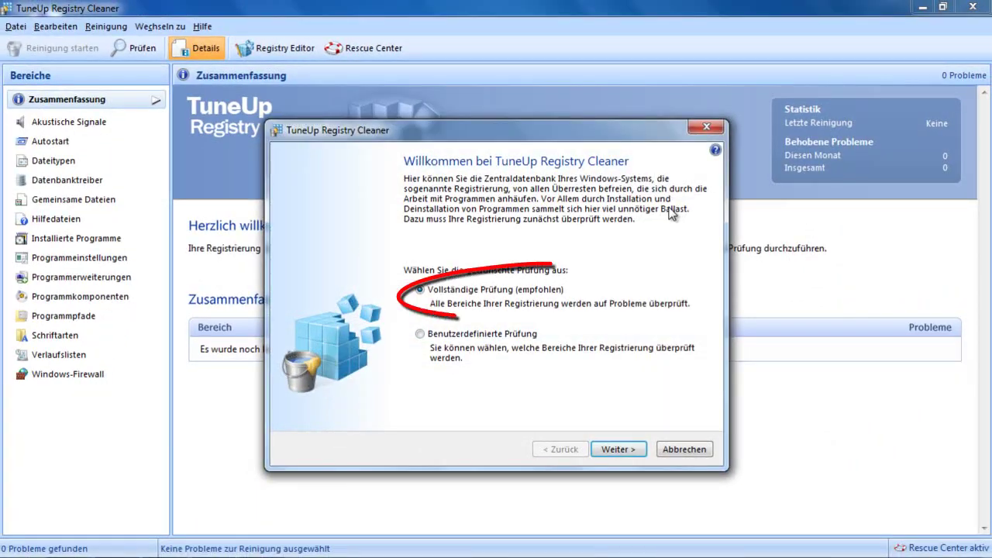
left_click(613, 449)
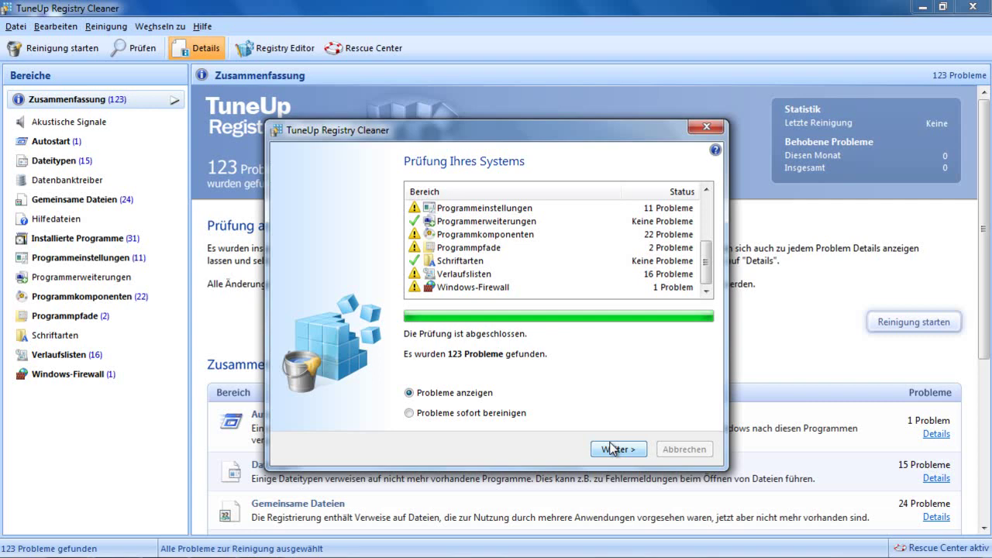
left_click(612, 448)
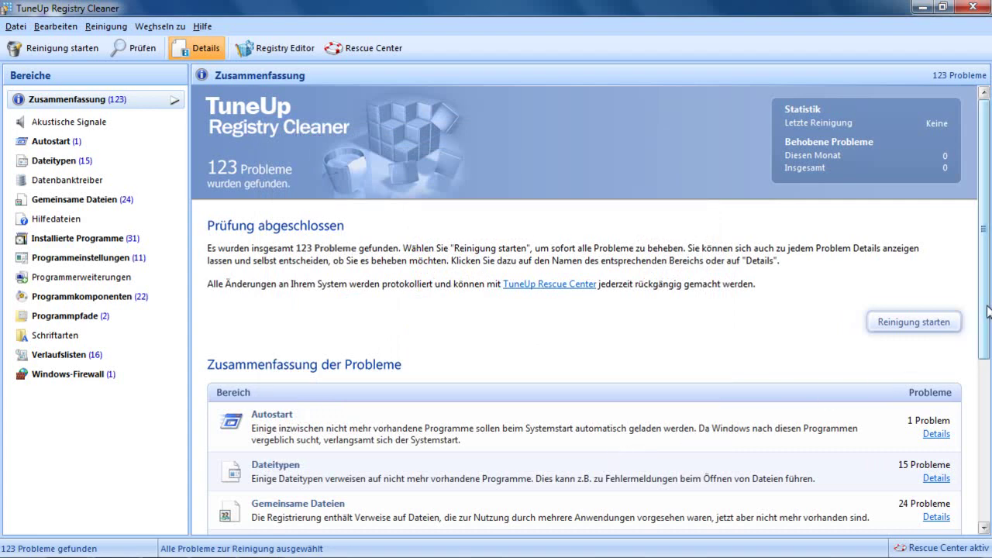
scroll(646, 442, "down", 2)
scroll(591, 310, "down", 2)
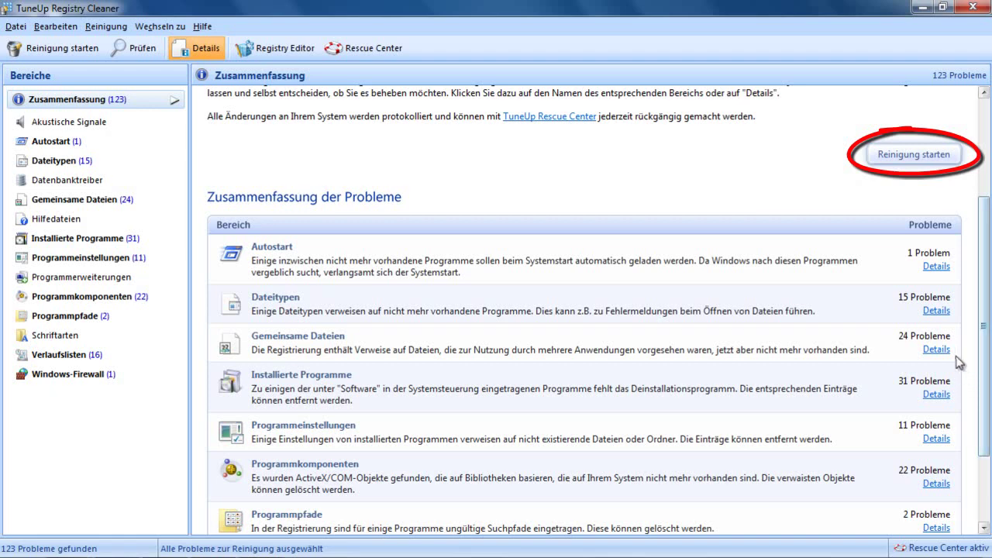
Clean all detected registry problems and close the Registry Cleaner.
left_click(907, 156)
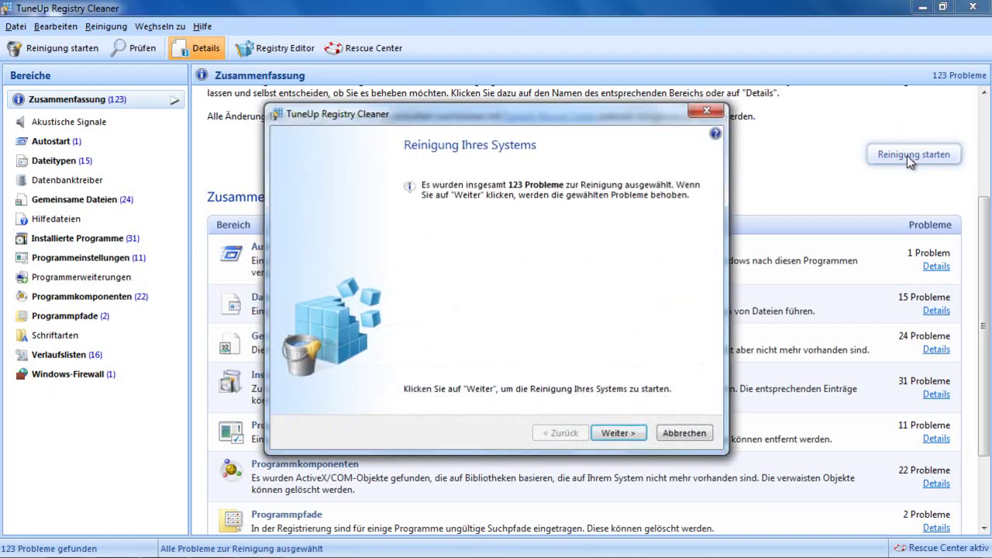
left_click(620, 433)
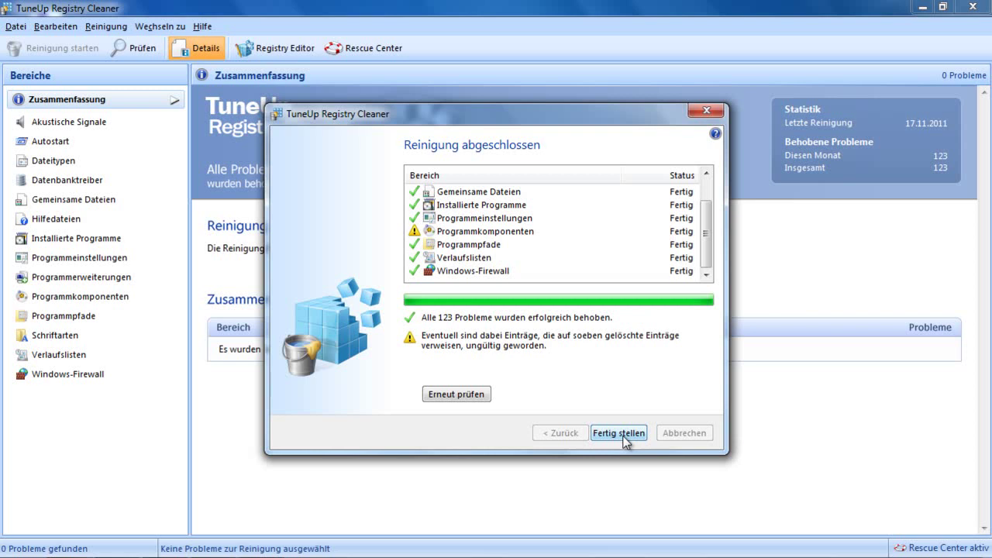
left_click(624, 436)
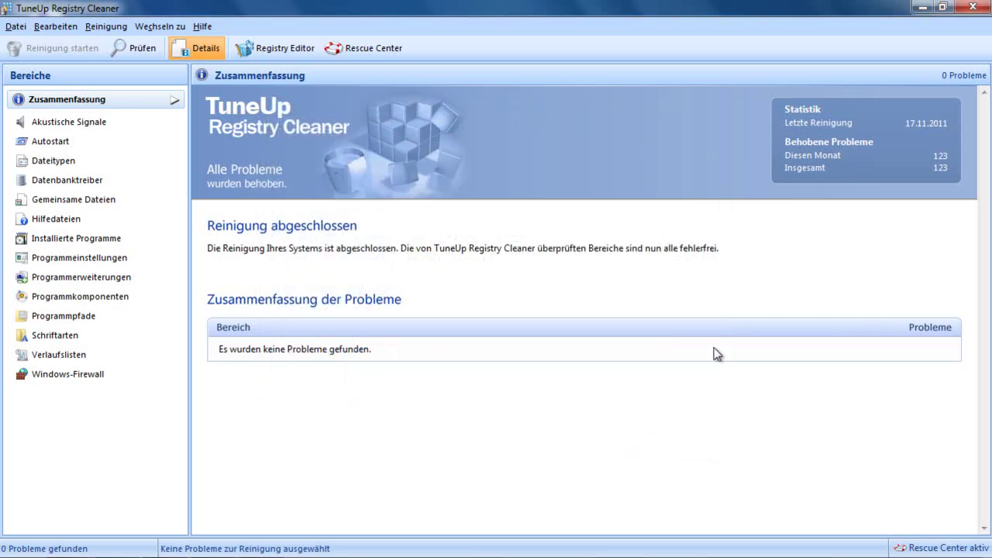
left_click(971, 7)
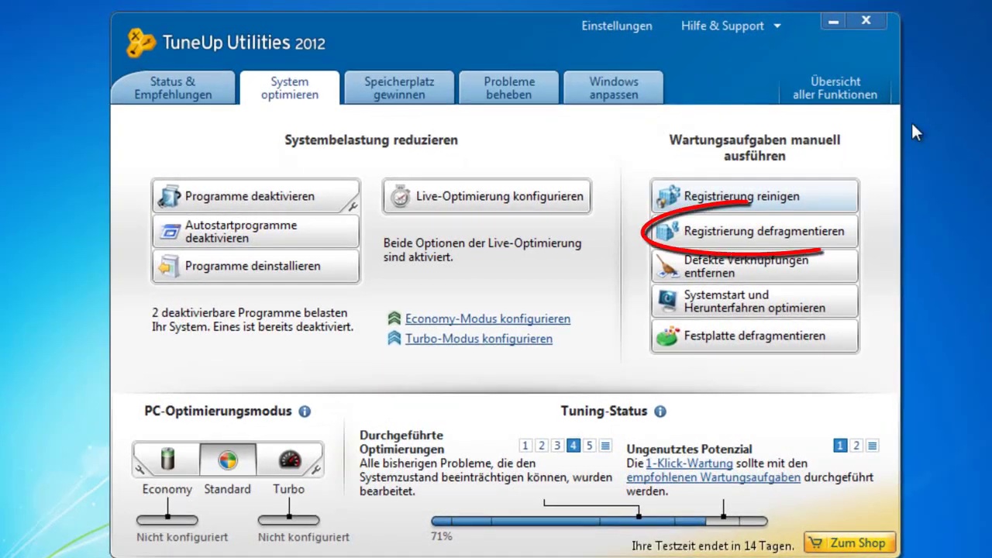
Analyze the registry for defragmentation and schedule its optimization for the next system start.
left_click(772, 242)
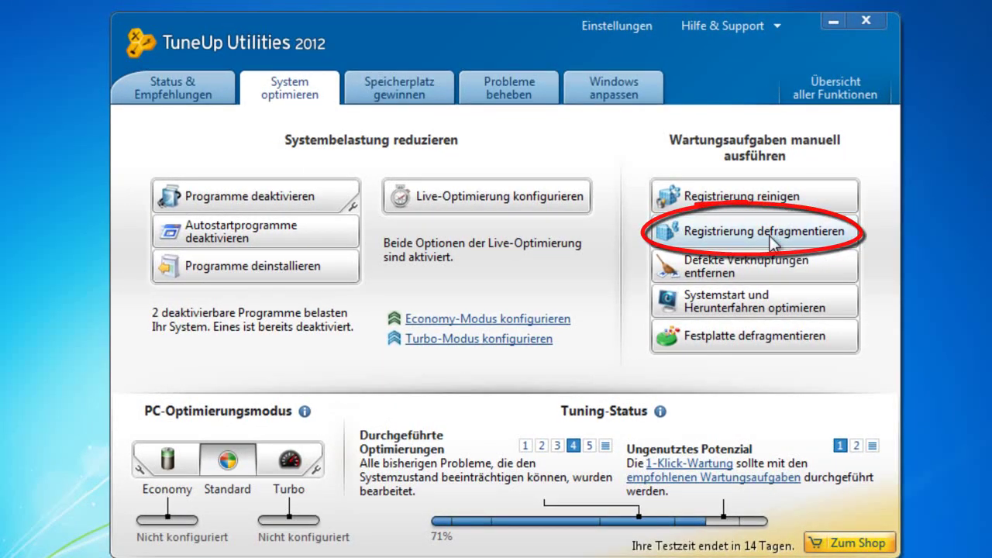
left_click(652, 482)
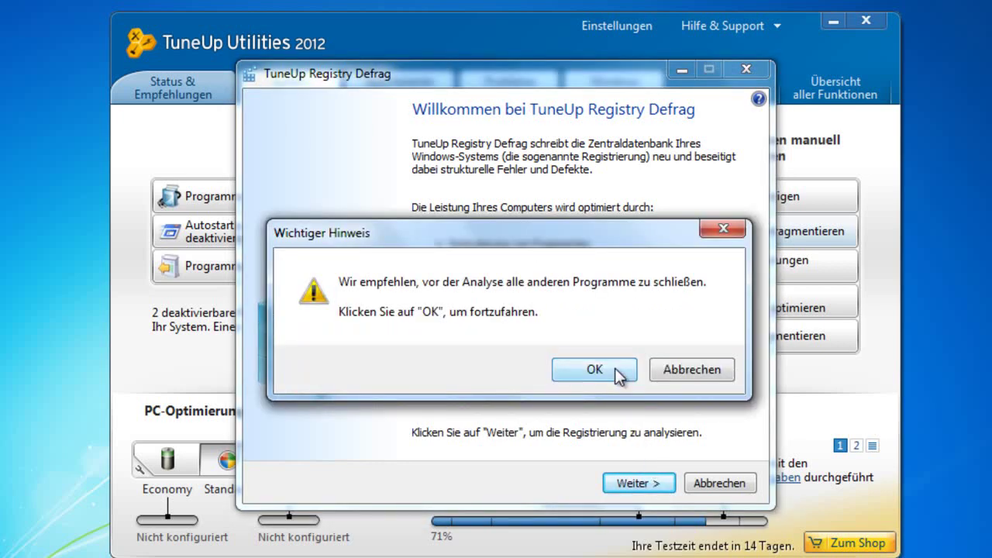
left_click(615, 368)
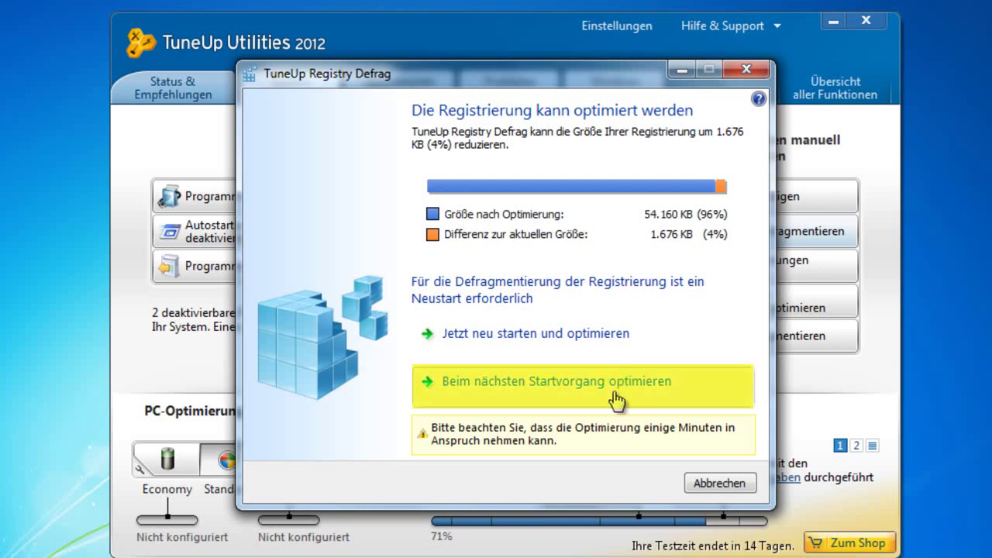
left_click(617, 399)
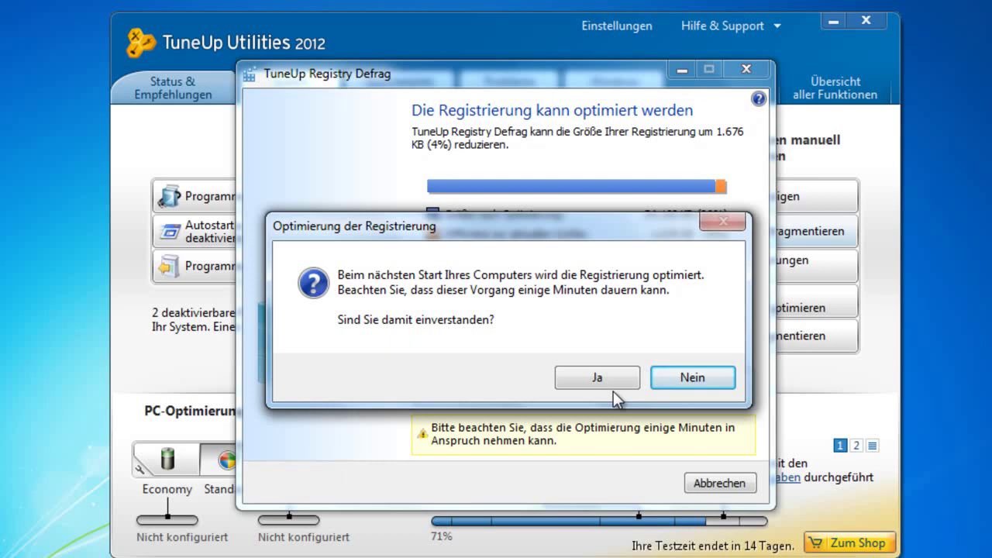
left_click(607, 379)
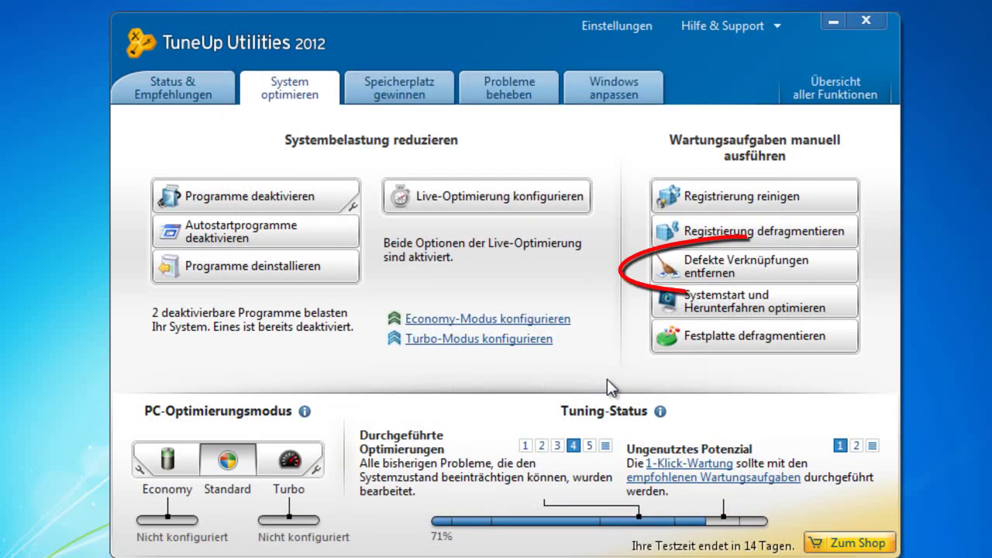
Check the computer for broken shortcuts and close the Shortcut Cleaner.
left_click(737, 269)
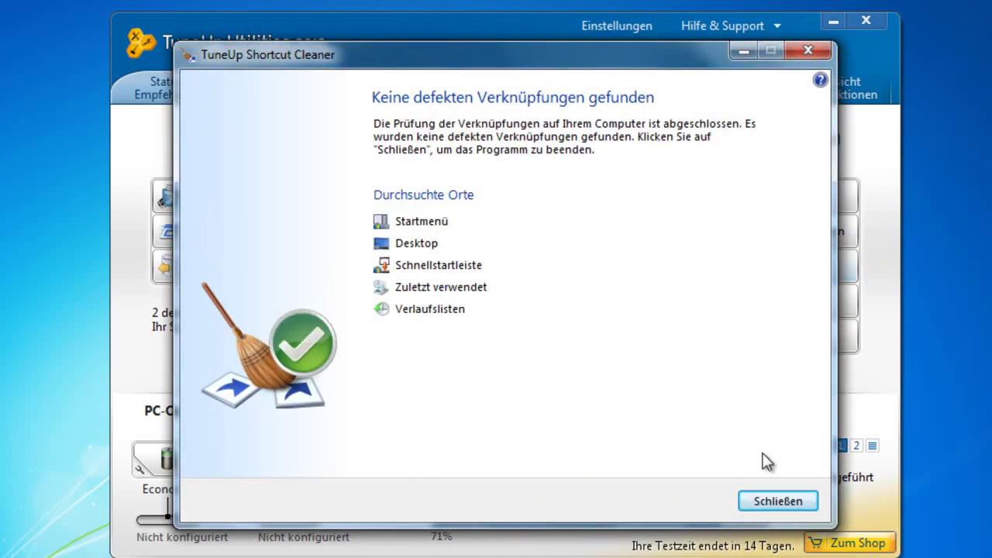
left_click(759, 500)
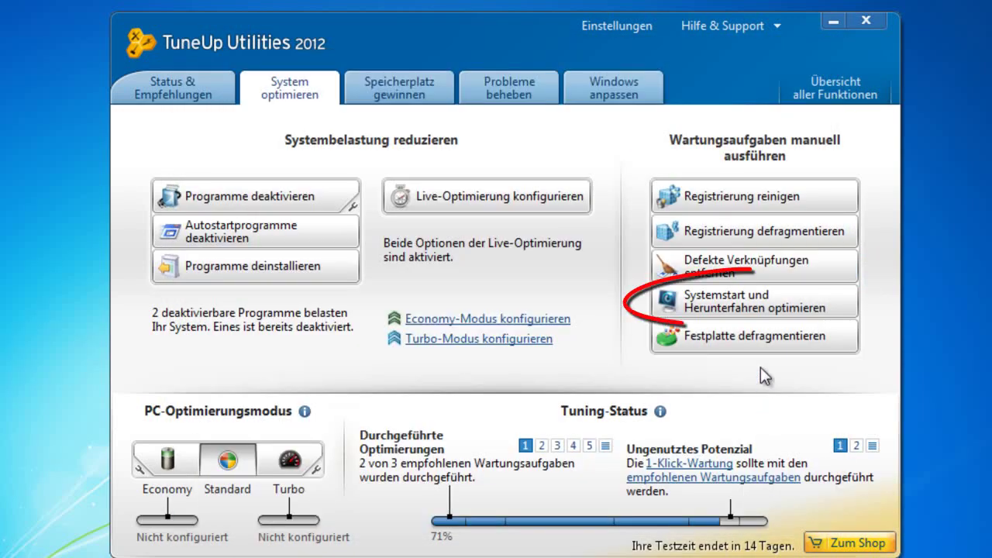
Optimize startup and shutdown with the profile answers pen "Nein", company network "Ja" and printer "Ja", applying all system start recommendations.
left_click(773, 306)
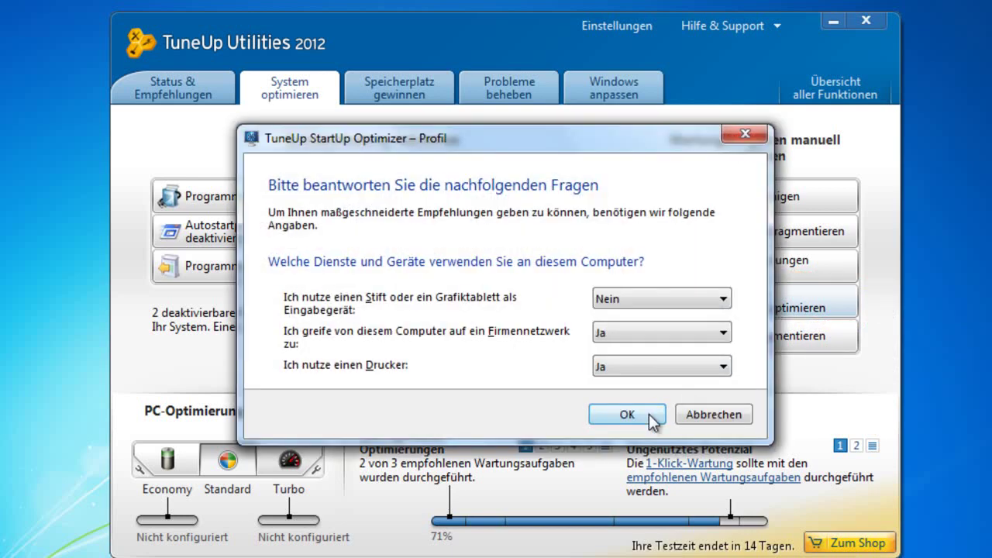
left_click(627, 414)
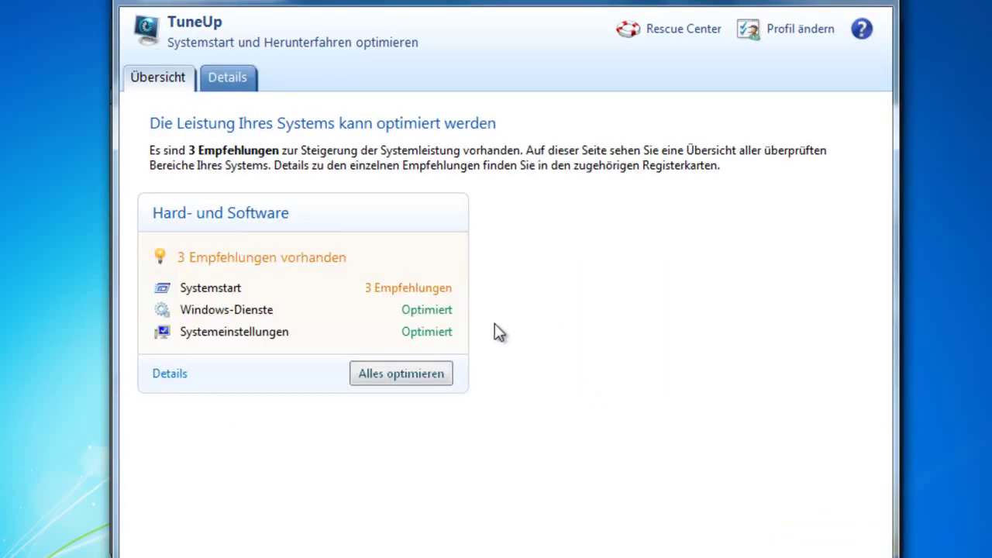
left_click(406, 288)
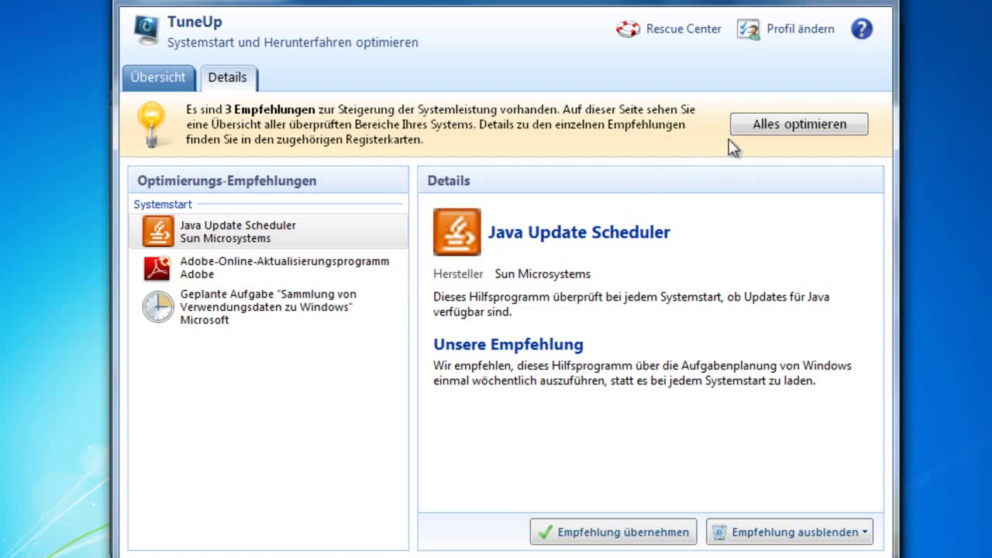
left_click(764, 126)
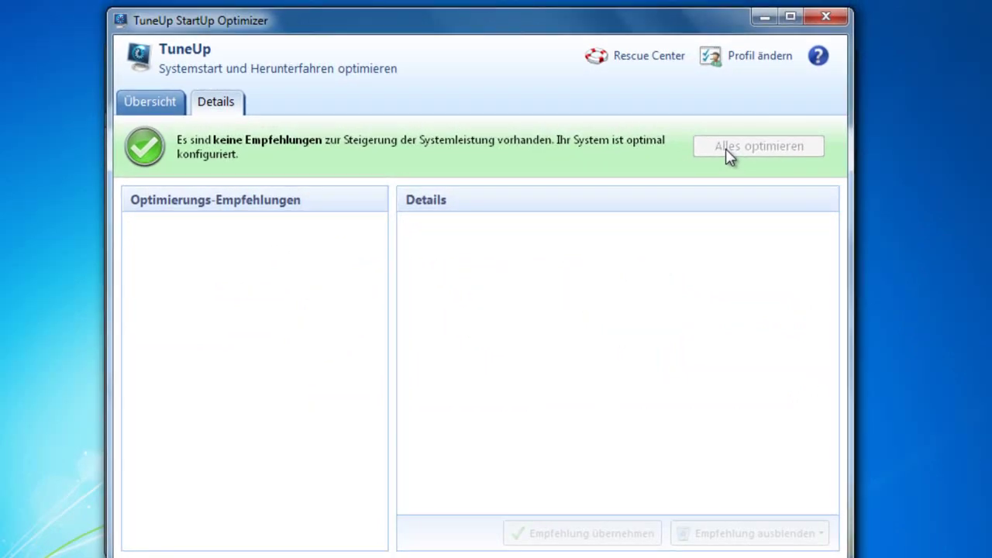
left_click(163, 106)
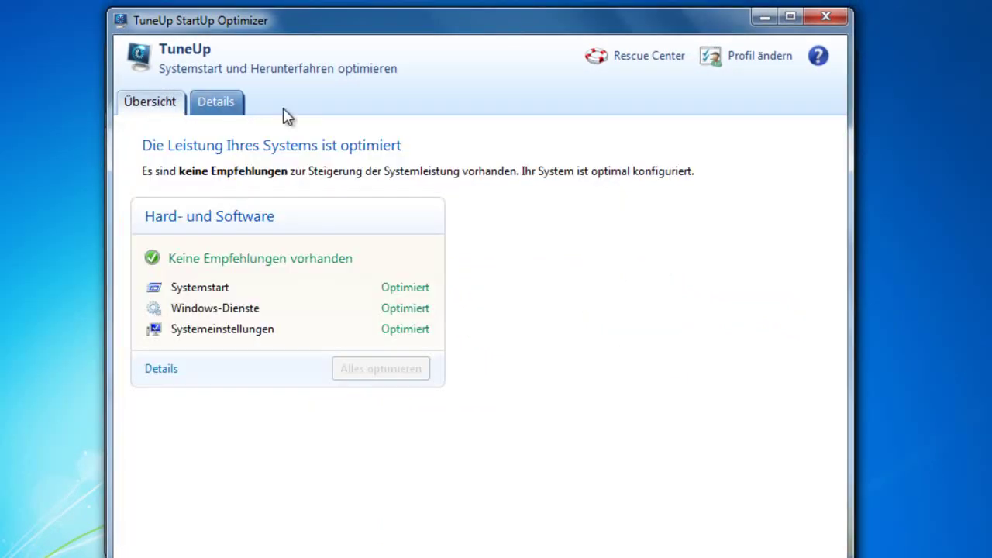
left_click(826, 16)
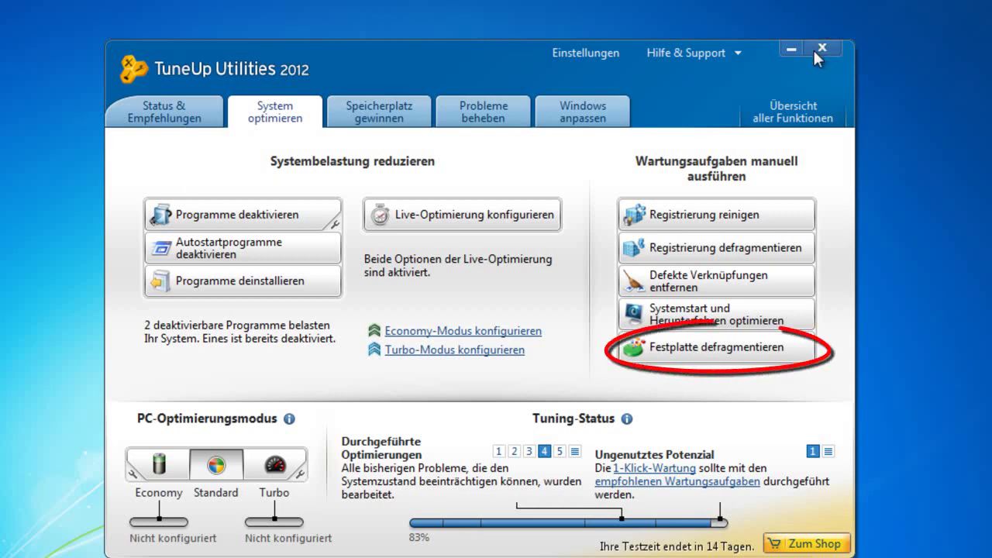
Analyze drive C: in Drive Defrag with "Ergebnis abwarten und dann entscheiden", accept the recommended "Keine Defragmentierung durchführen" and exit.
left_click(745, 355)
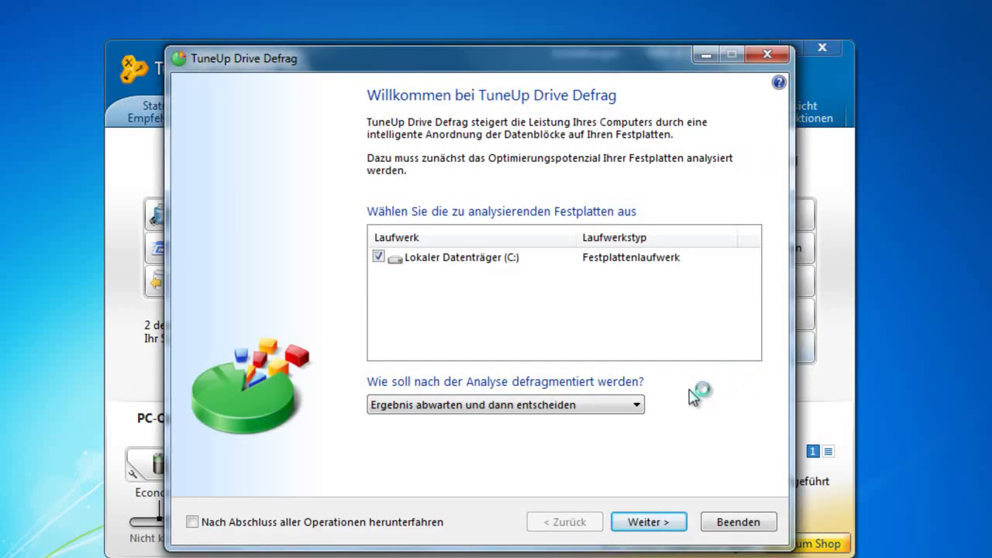
left_click(637, 408)
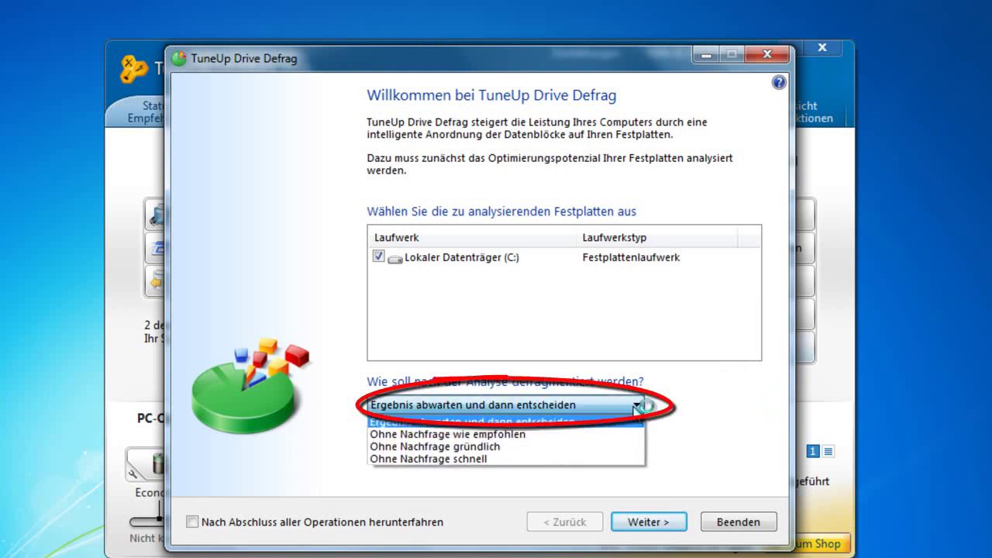
left_click(635, 409)
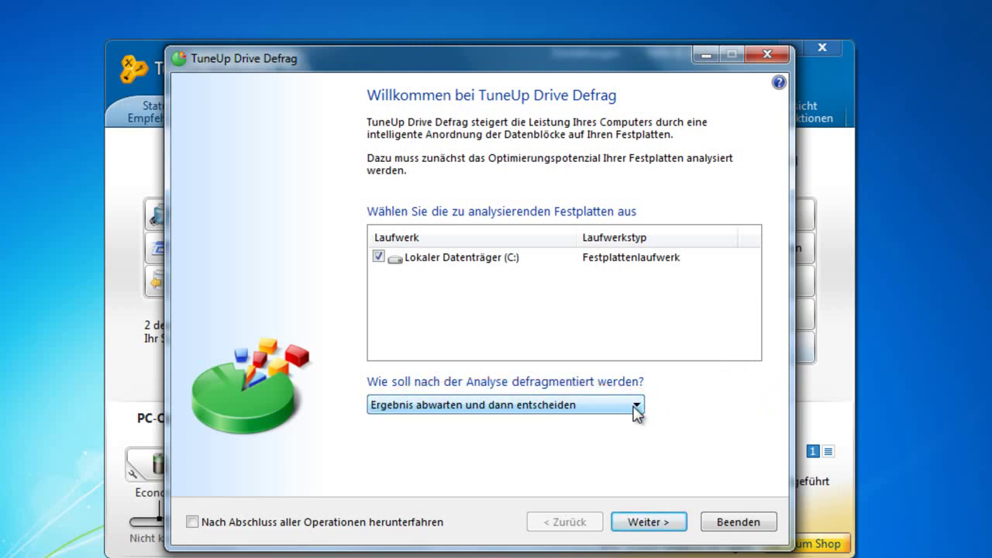
left_click(651, 523)
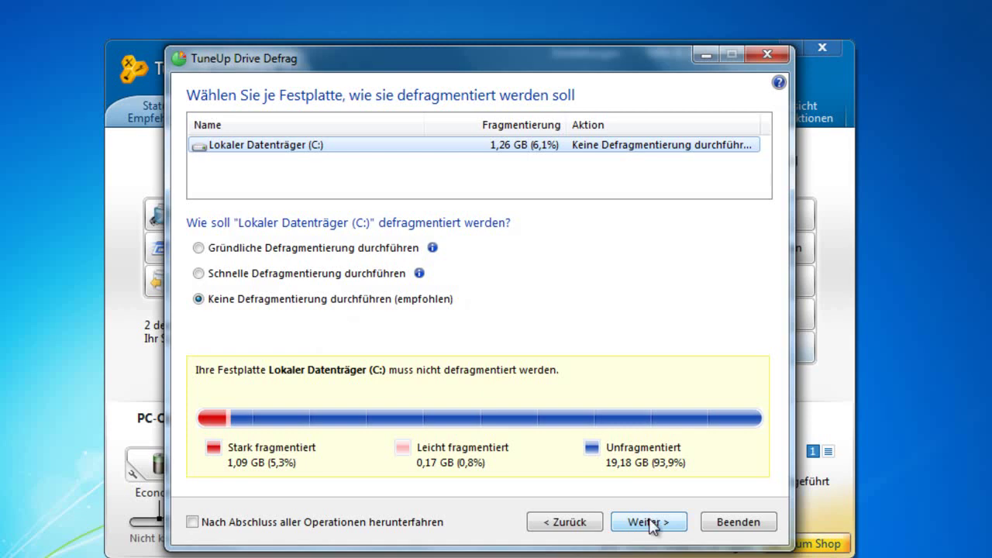
left_click(650, 523)
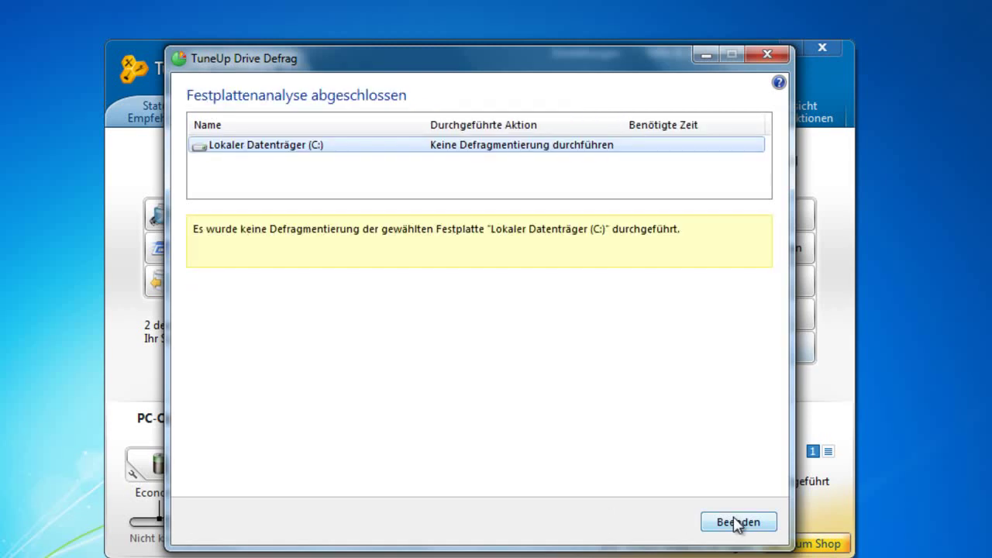
left_click(736, 521)
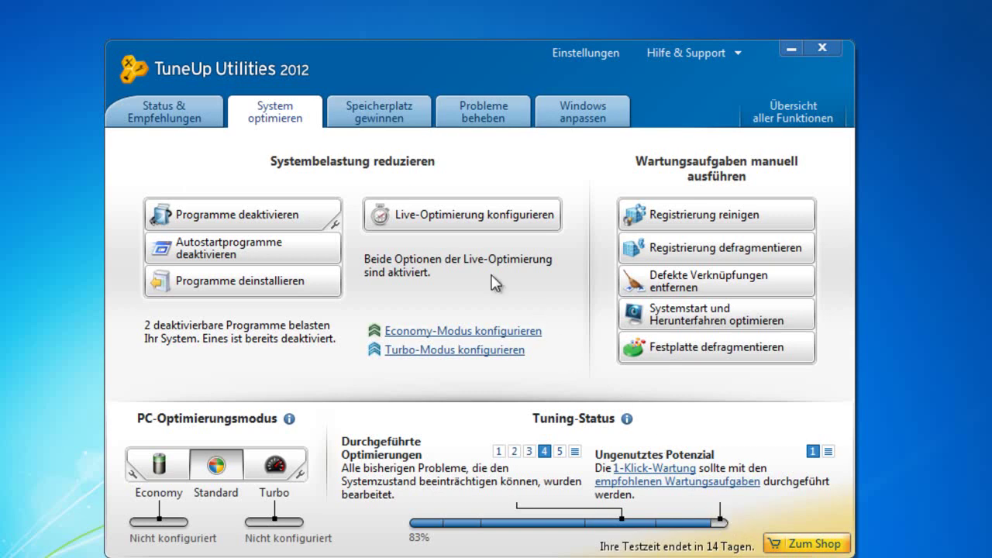
Delete all preselected categories of unneeded files on drive C:, closing the open Firefox windows for the cache cleanup.
left_click(384, 122)
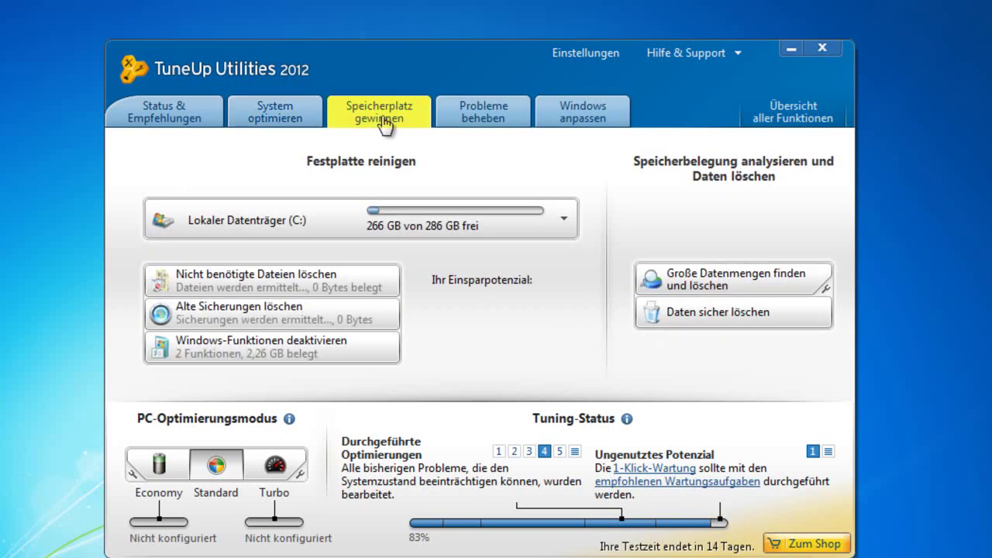
left_click(343, 274)
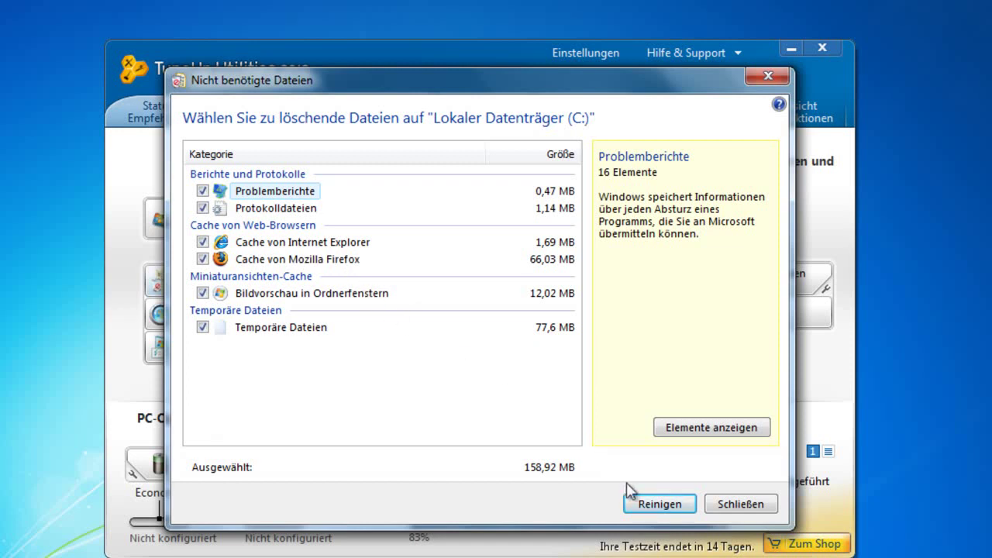
left_click(648, 503)
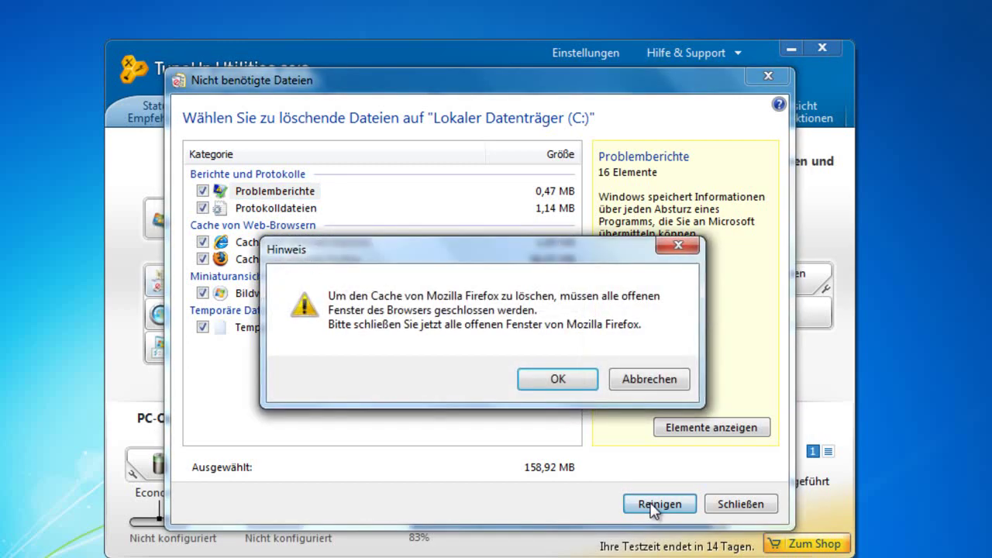
left_click(561, 386)
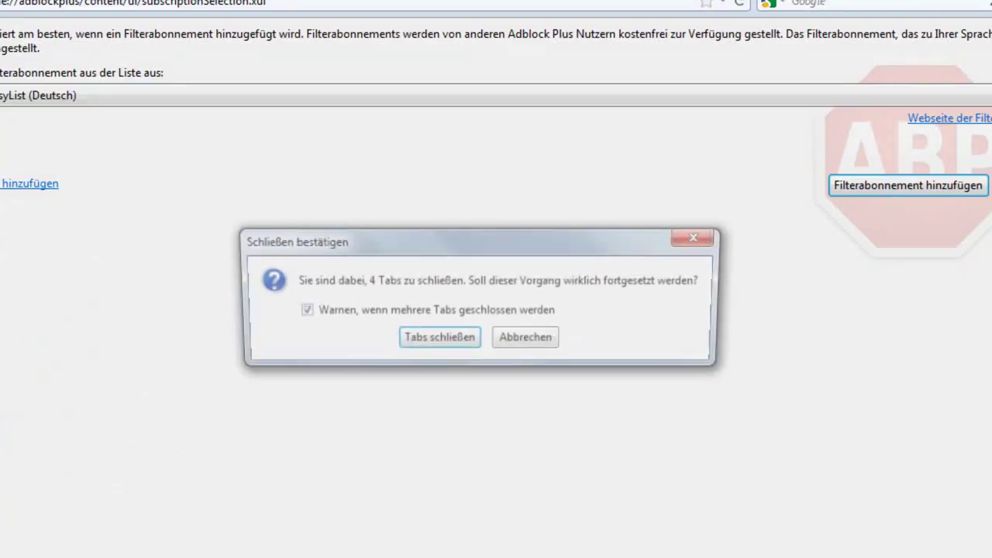
left_click(438, 339)
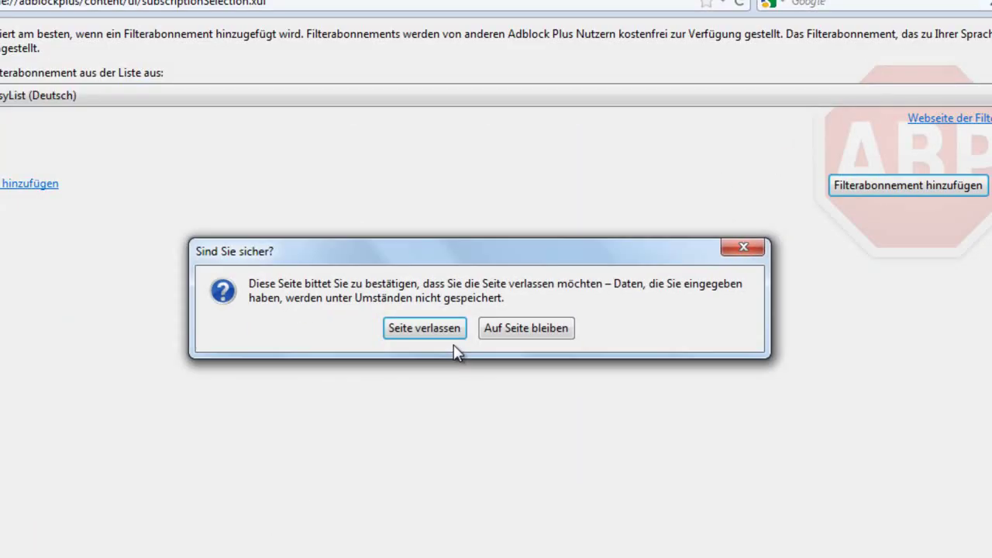
left_click(426, 328)
left_click(542, 378)
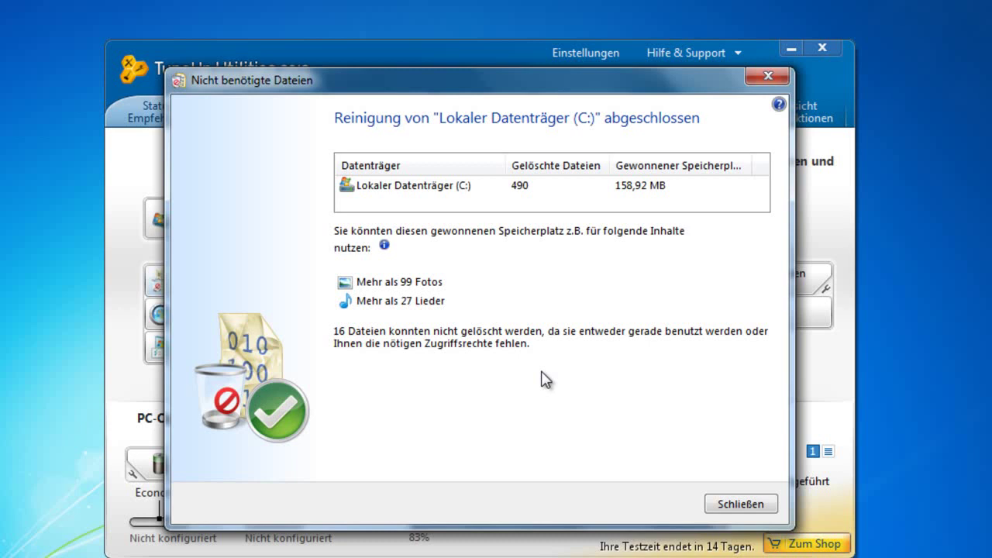
left_click(736, 505)
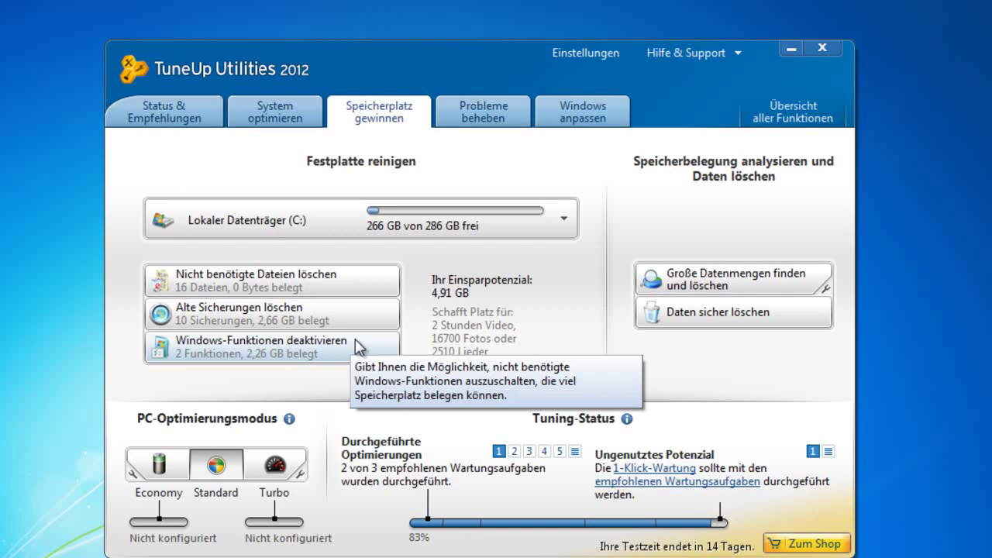
Repair the typical problem "Befehl "Ausführen" im Startmenü wird nicht angezeigt" with the Repair Wizard and finish it.
left_click(486, 124)
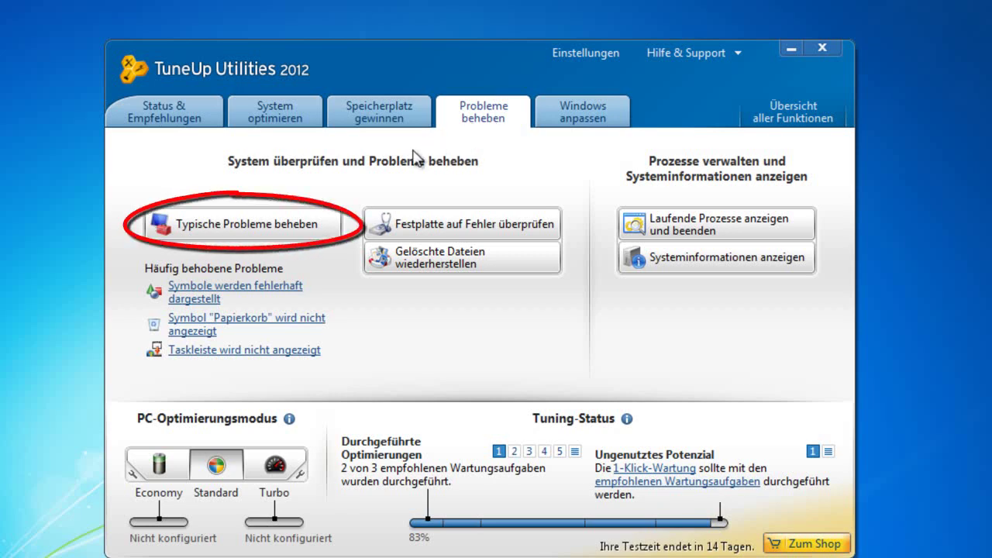
left_click(254, 226)
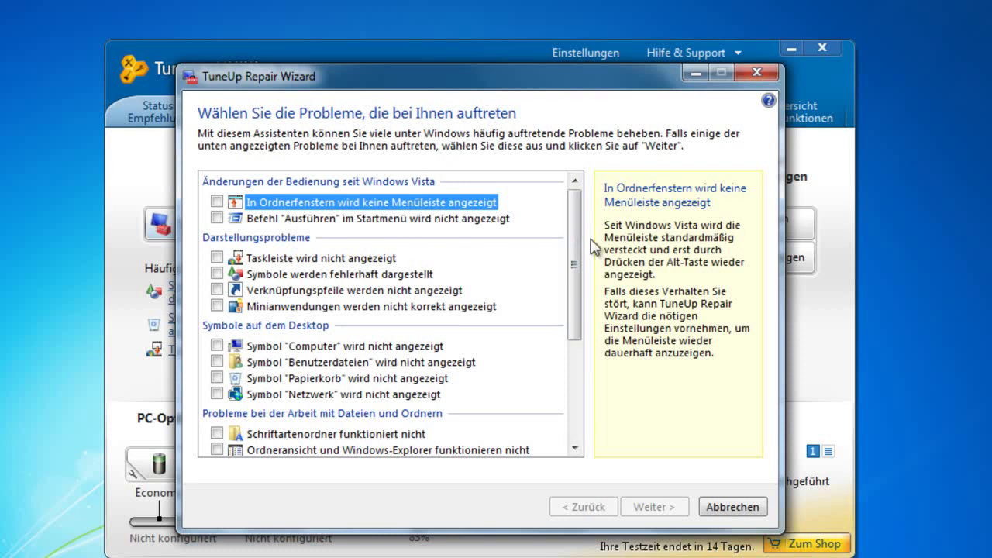
left_click(218, 219)
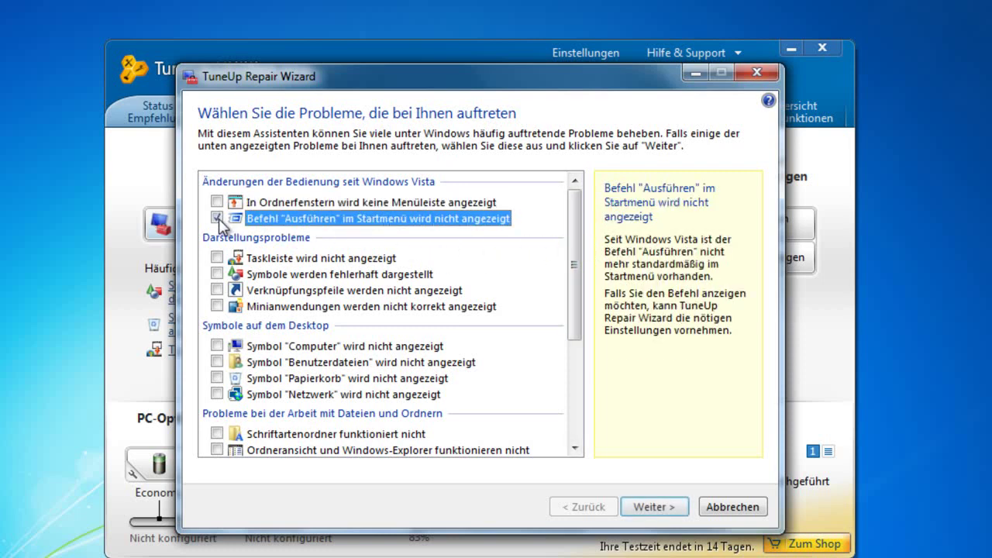
left_click(650, 507)
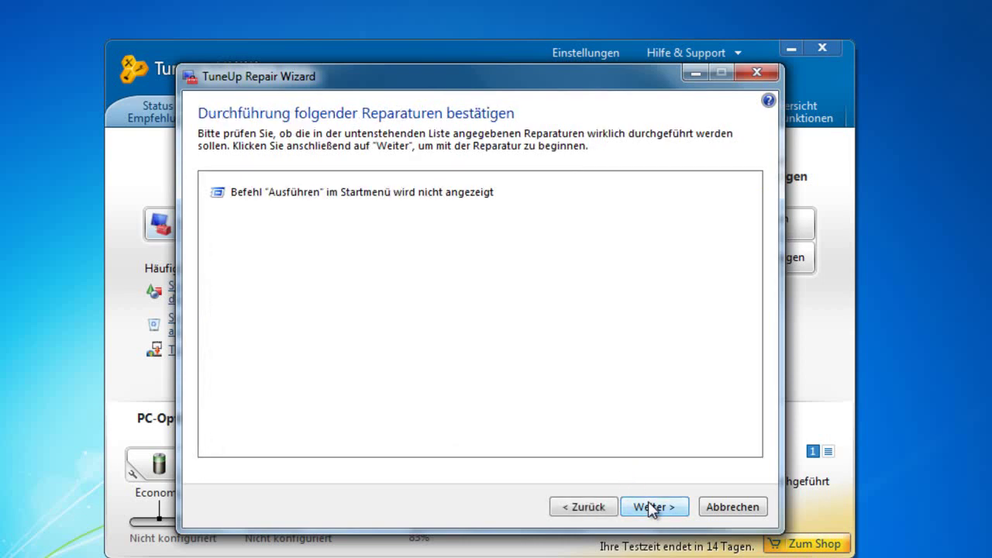
left_click(650, 507)
left_click(651, 508)
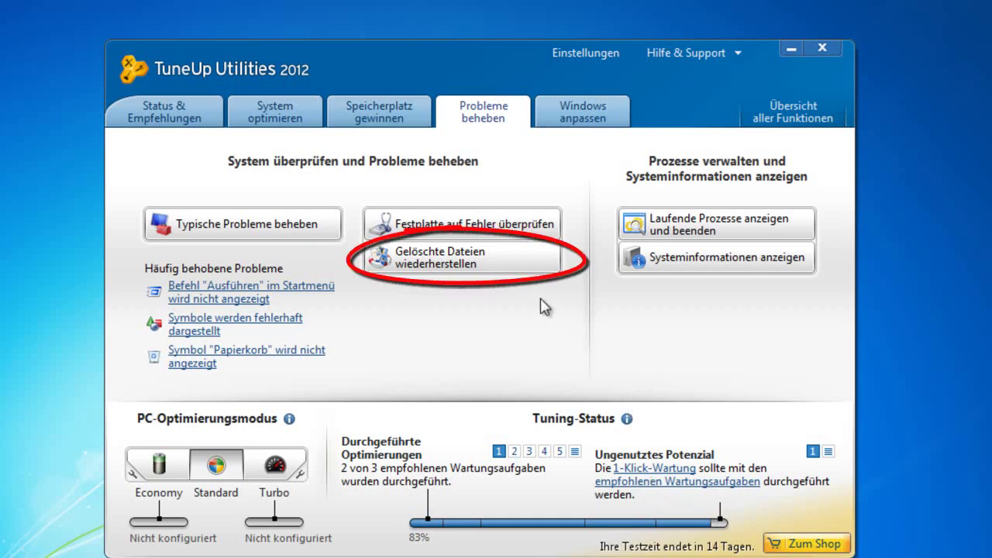
Search drive C: for deleted files without a search term, restore one file and close TuneUp Undelete.
left_click(486, 263)
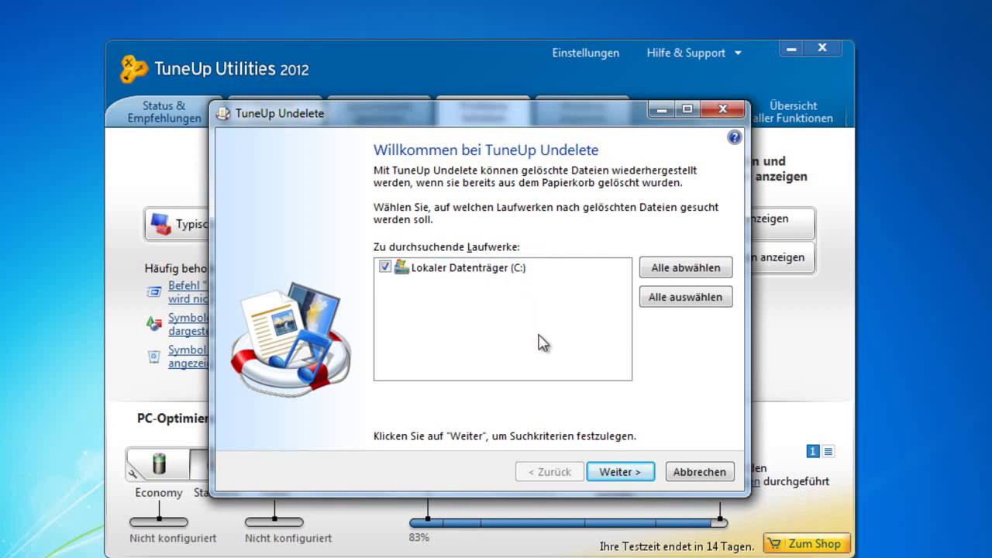
left_click(629, 471)
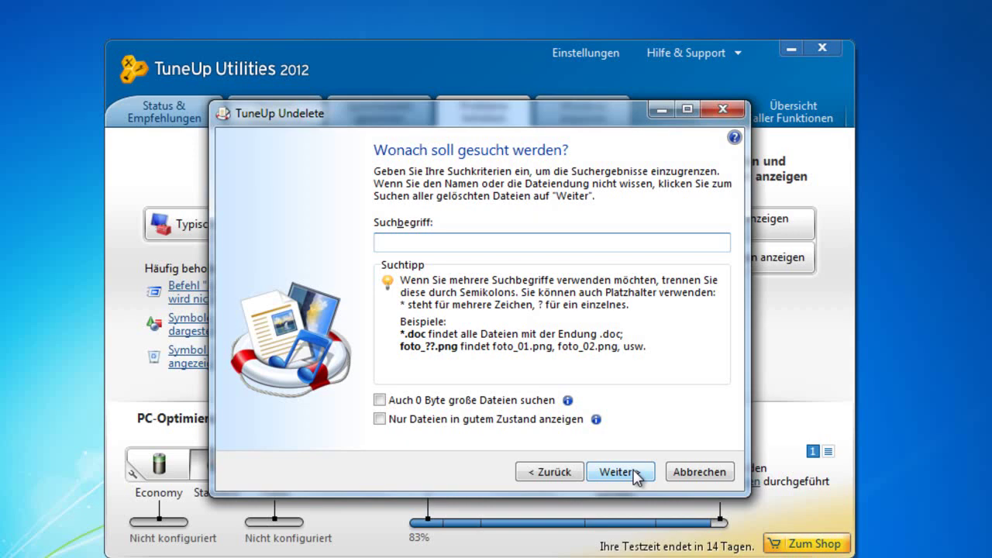
left_click(632, 472)
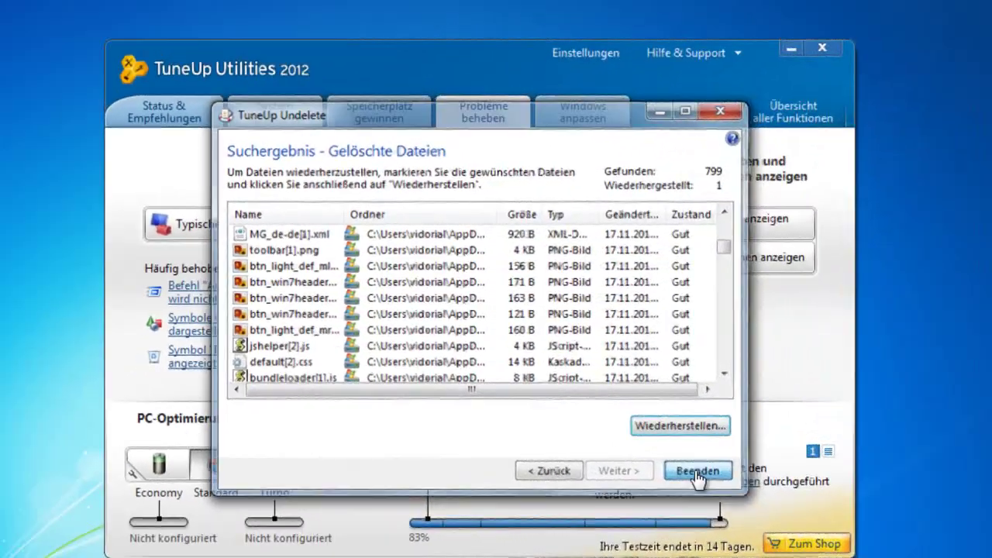
left_click(700, 471)
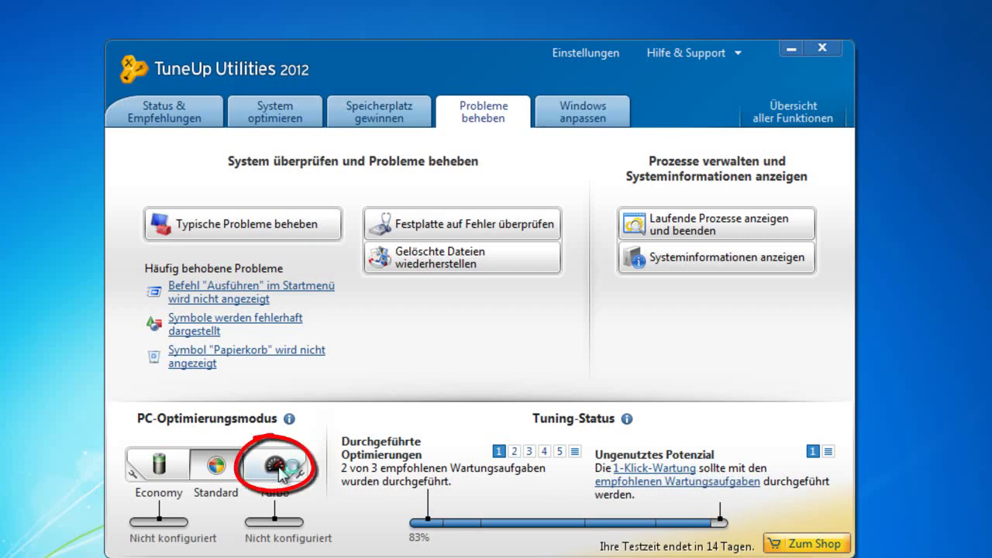
Configure Turbo mode with the suggested maintenance, device and visual effect options, keeping it on "Bis der Computer heruntergefahren wird".
left_click(286, 468)
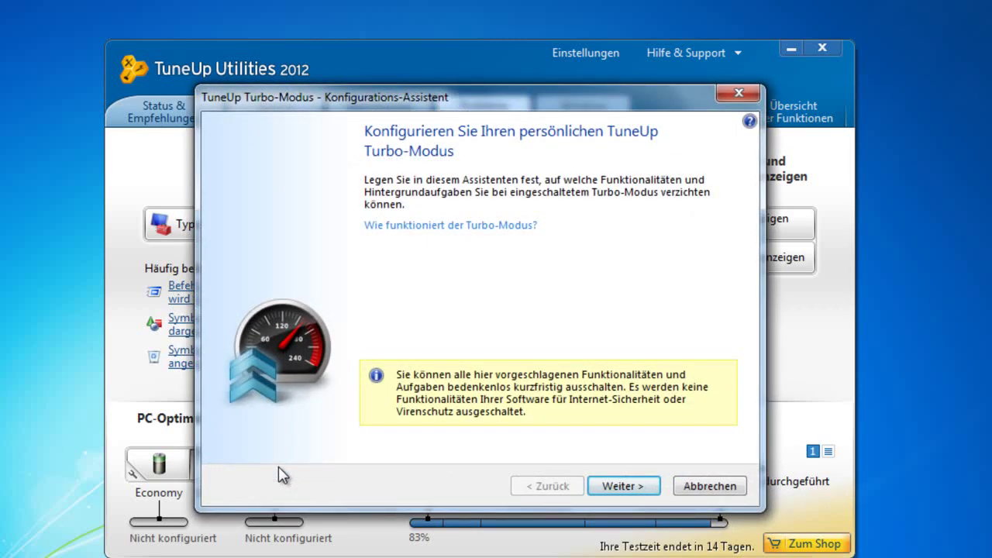
left_click(605, 492)
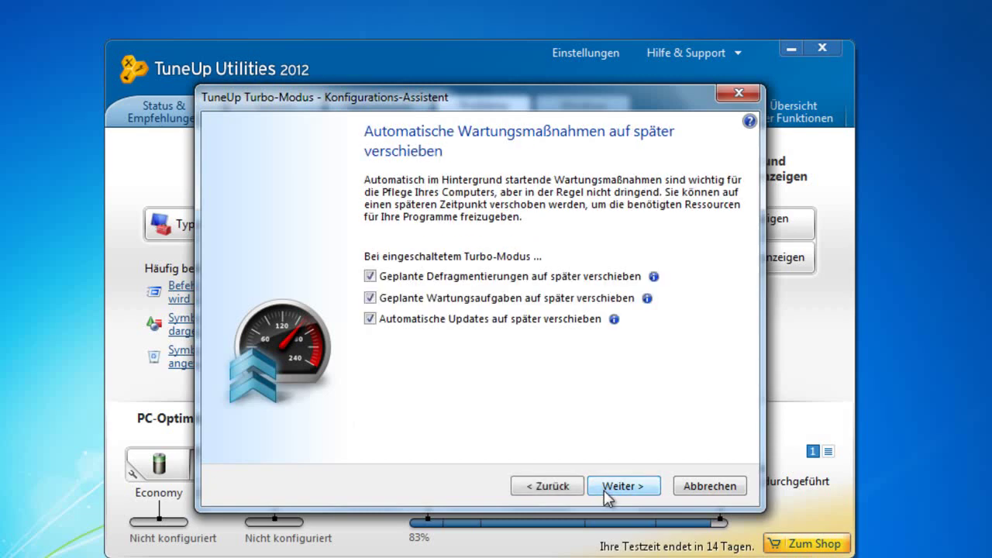
left_click(604, 492)
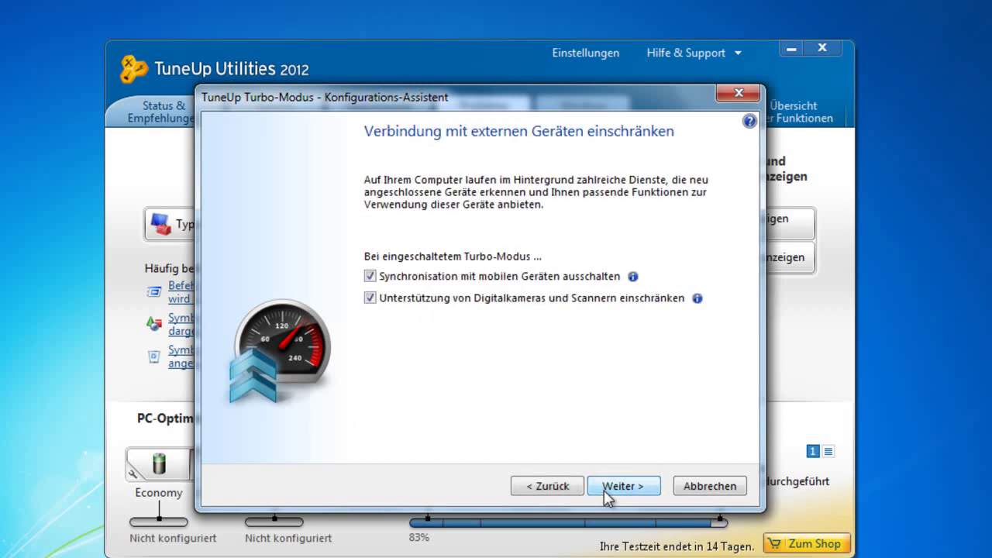
left_click(605, 491)
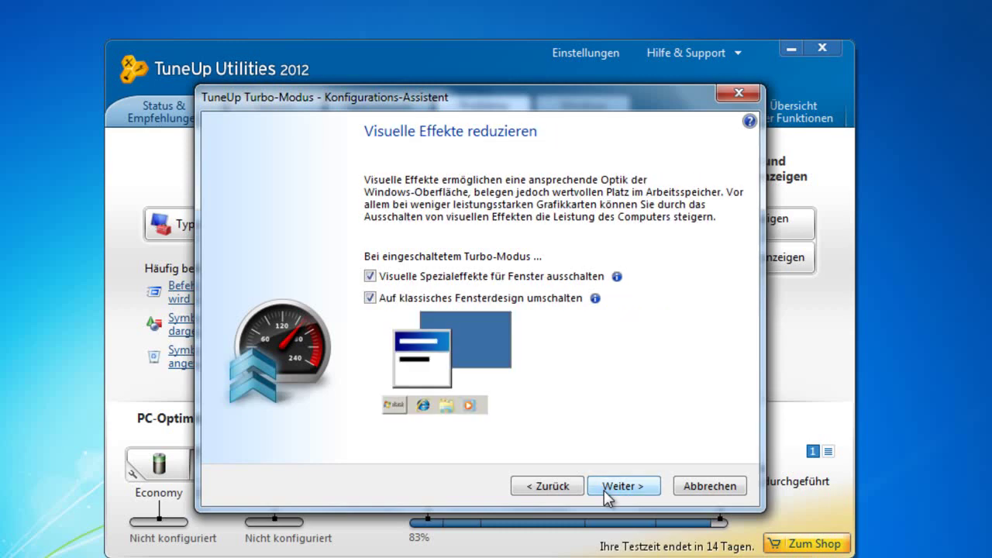
left_click(606, 496)
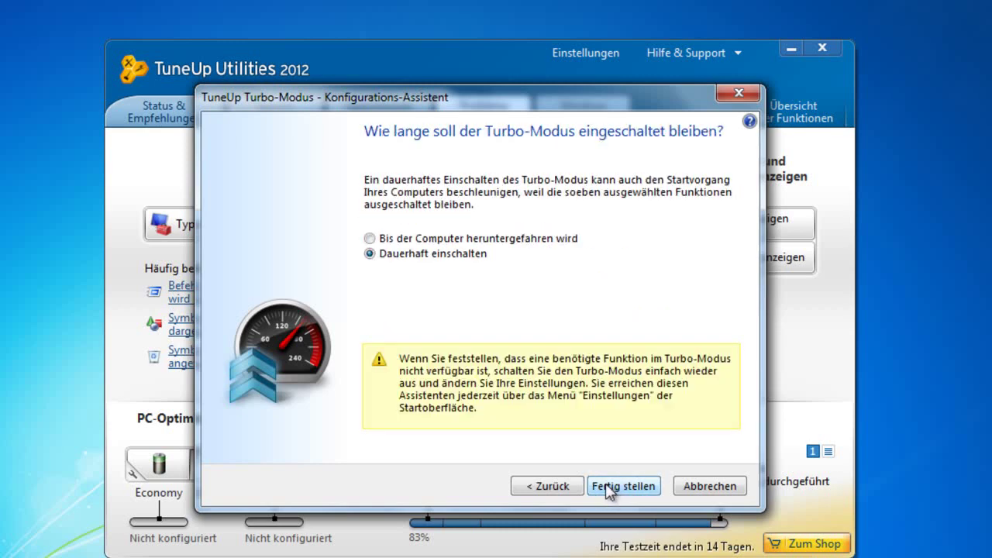
left_click(401, 239)
left_click(634, 485)
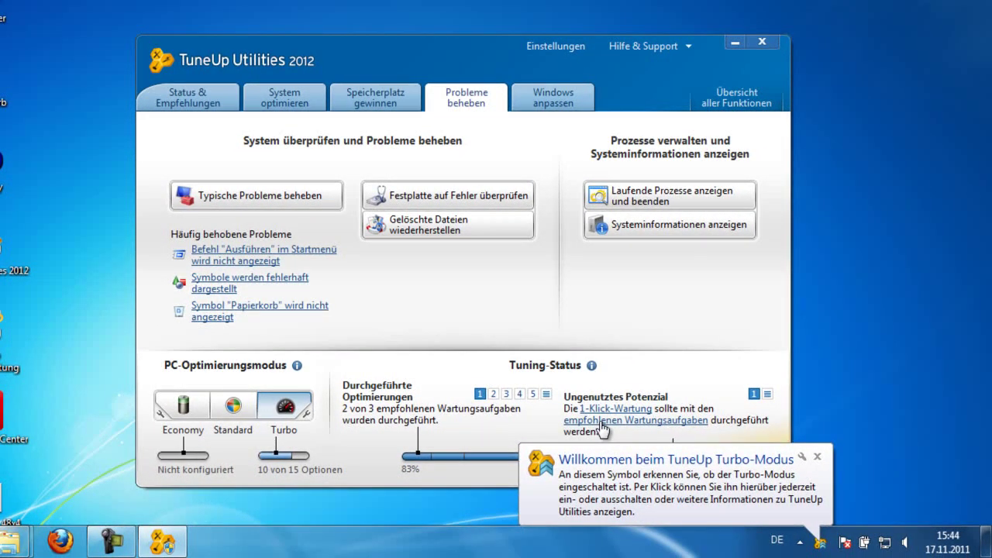
Switch the PC optimization mode to Standard using TuneUp's notification area status window.
left_click(825, 542)
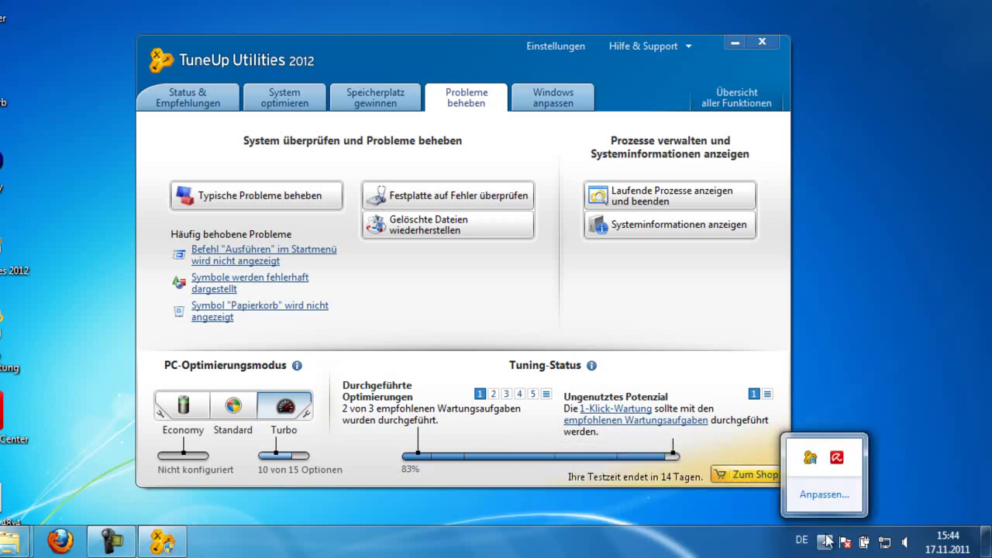
left_click(810, 457)
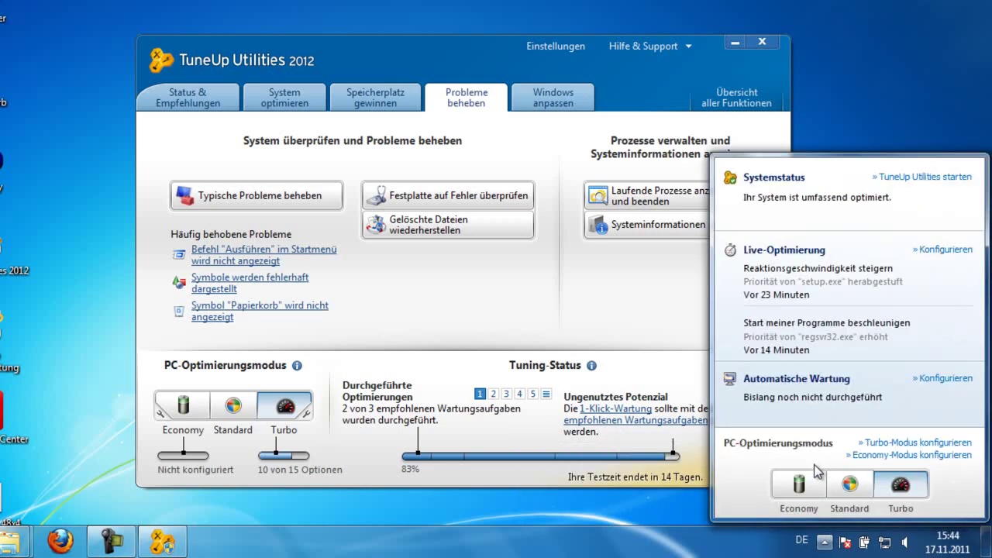
left_click(847, 487)
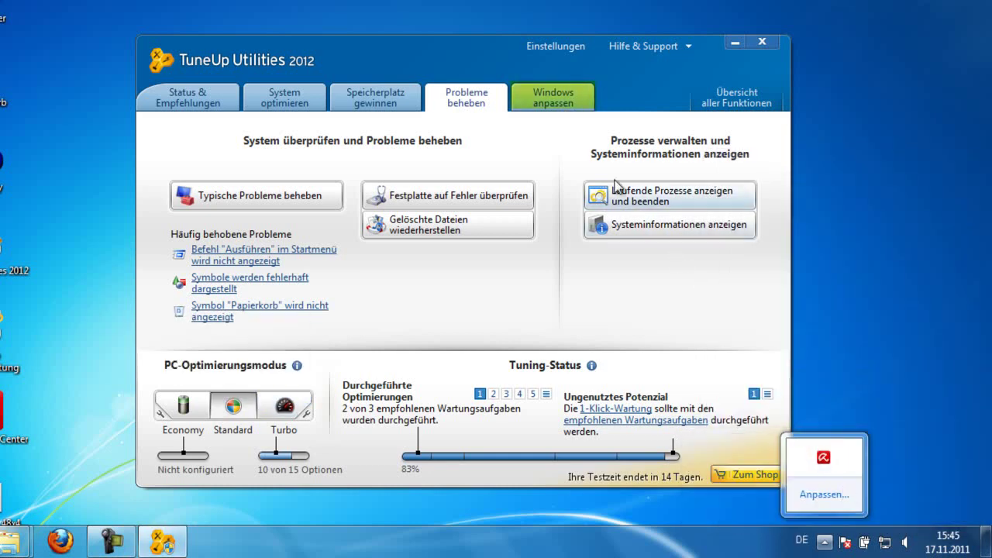
Review the Animationen & Effekte options for effects, animations, menu display and font smoothing in TuneUp System Control, then close it.
left_click(553, 100)
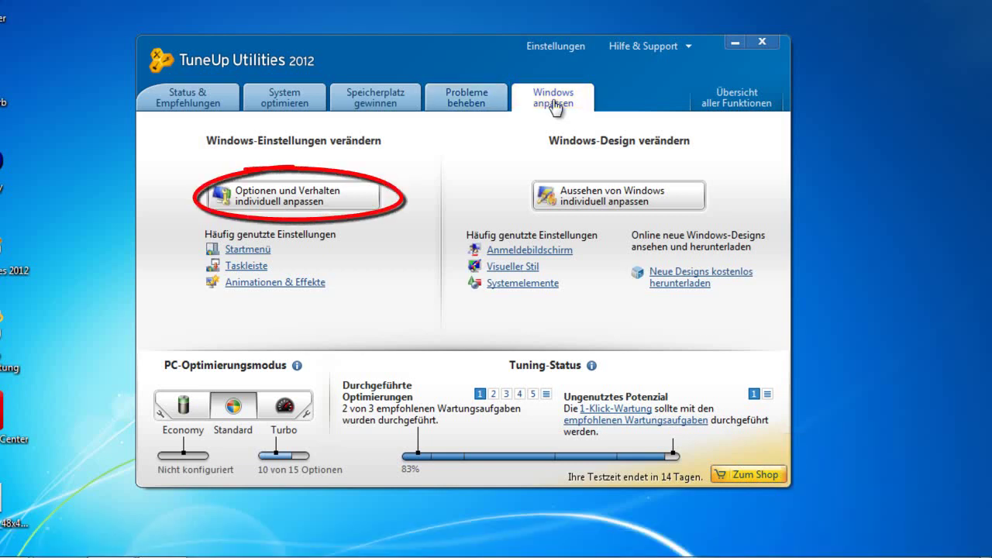
left_click(349, 205)
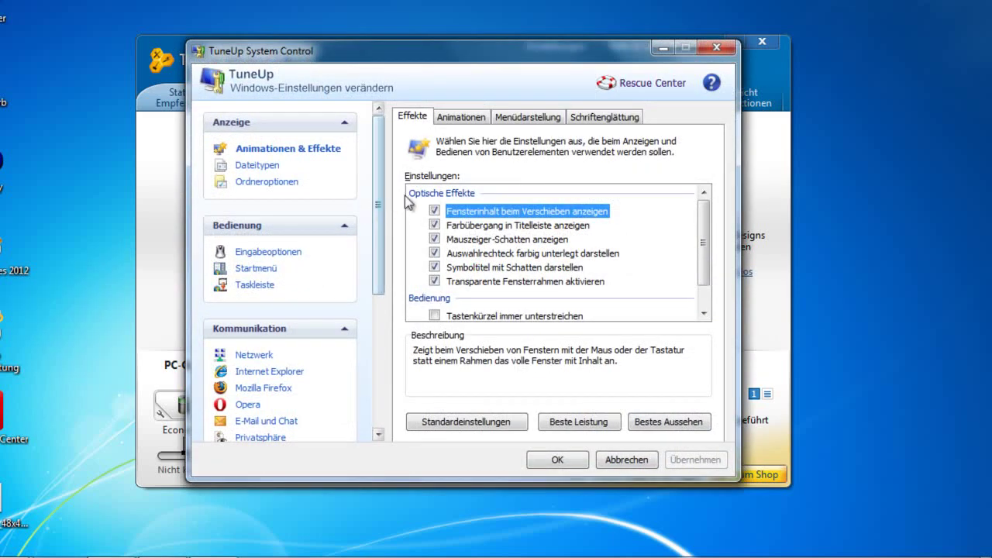
left_click(465, 118)
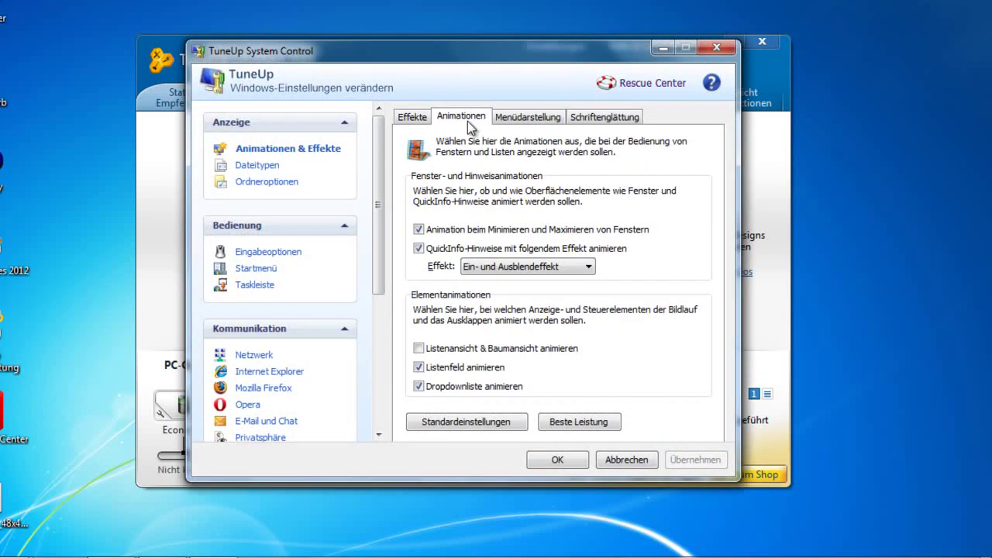
left_click(529, 117)
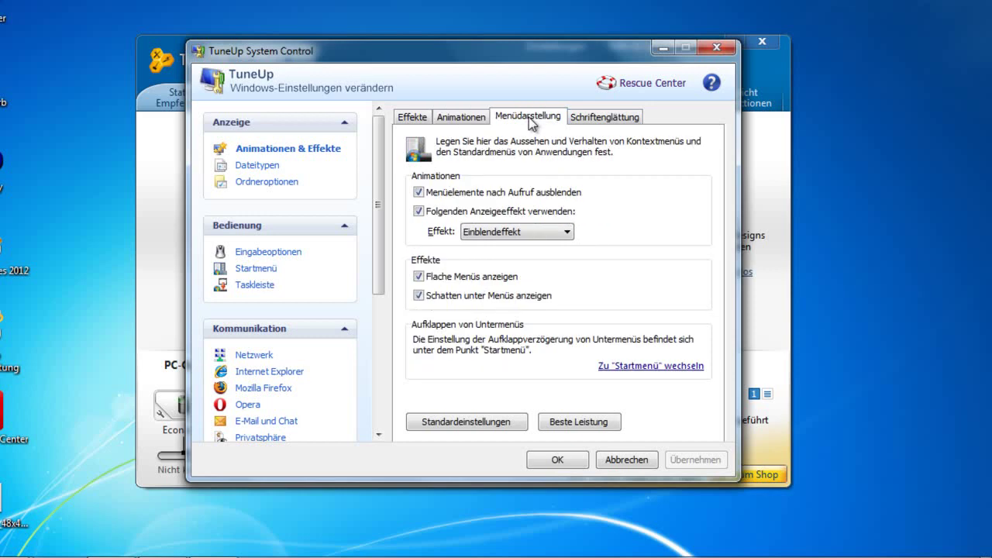
left_click(593, 120)
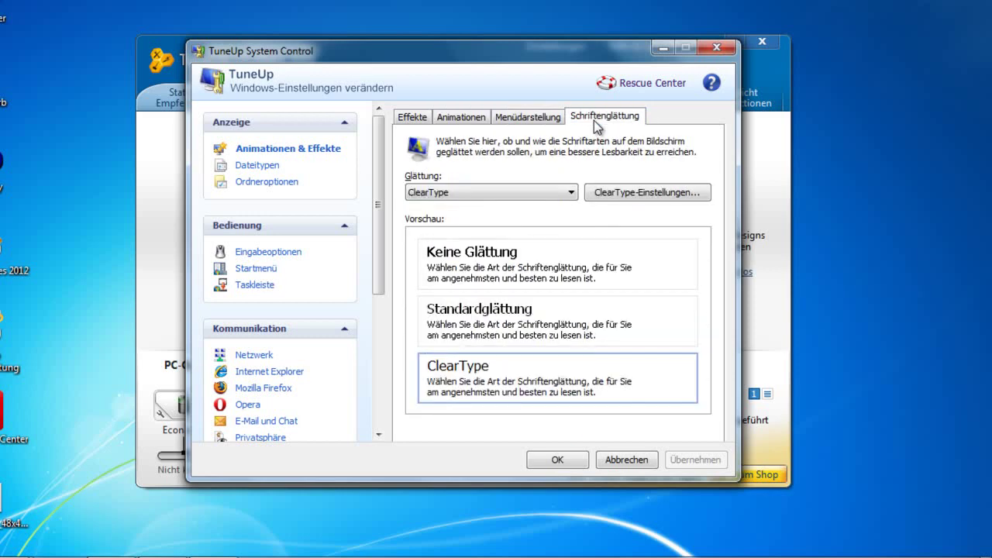
left_click(557, 460)
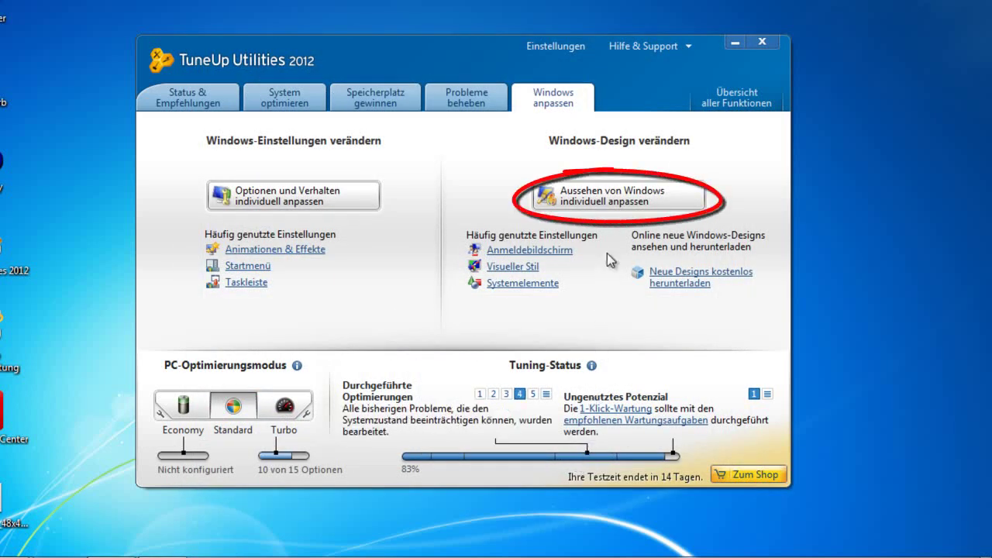
Replace the file system symbol of drive Ausgabe (Z:) in TuneUp Styler using the network drive icon from imageres.dll, and close TuneUp Styler.
left_click(615, 205)
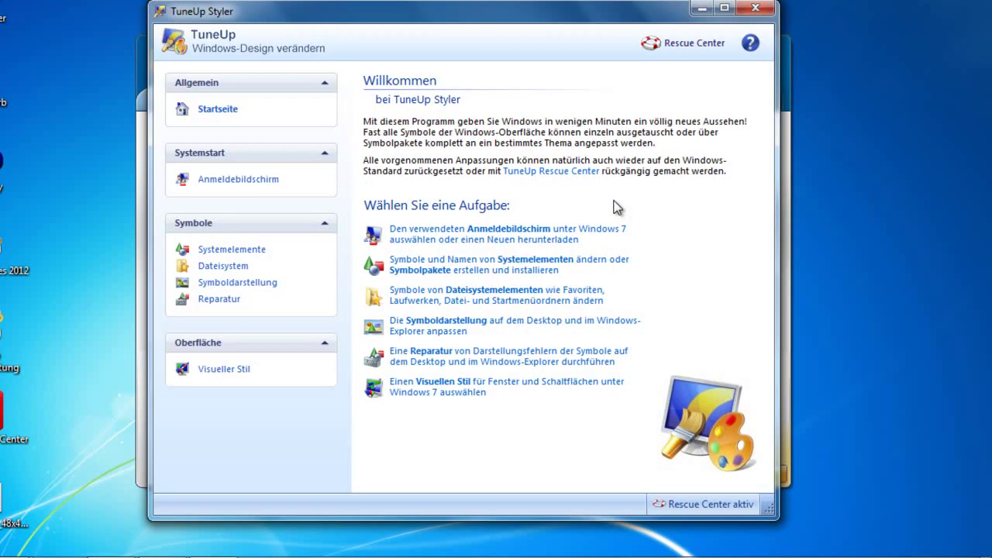
left_click(572, 297)
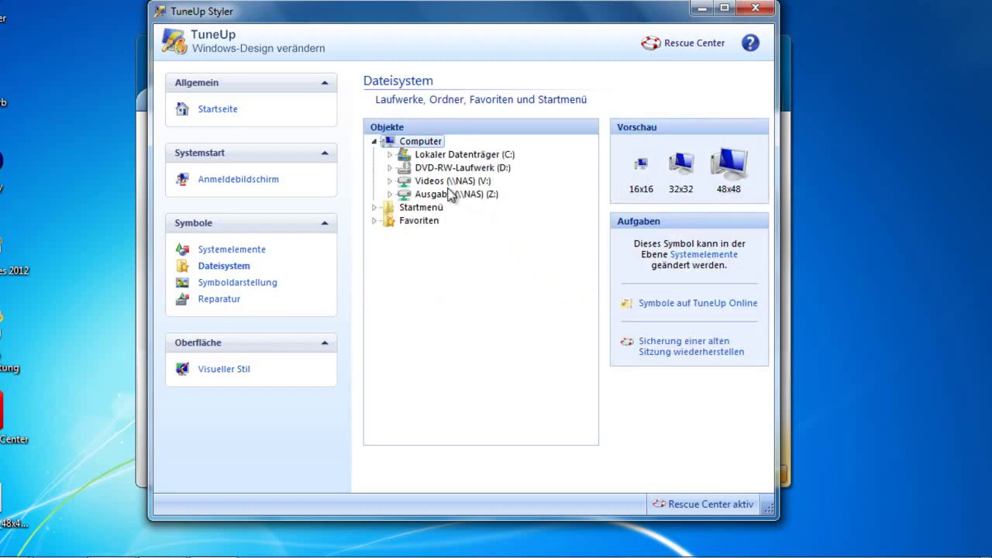
left_click(438, 195)
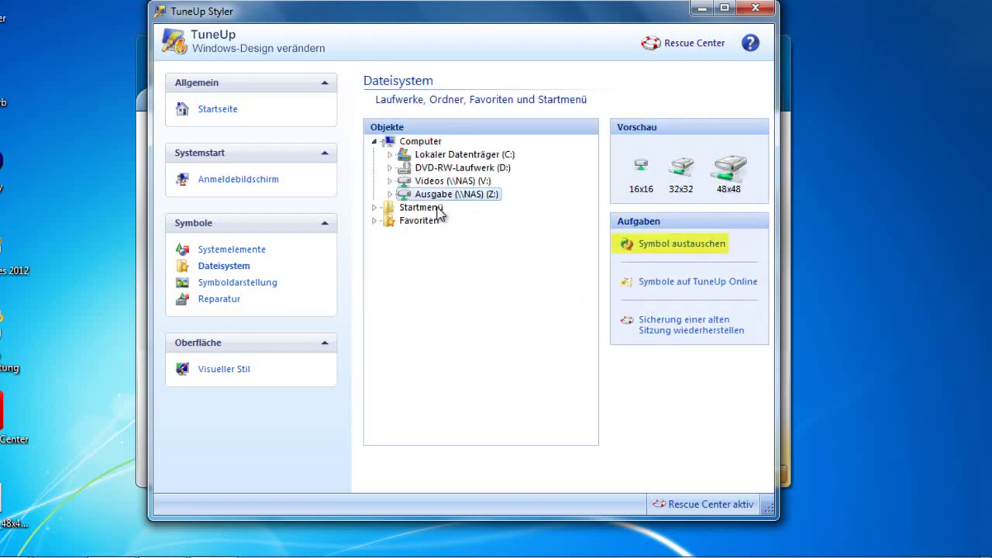
left_click(676, 247)
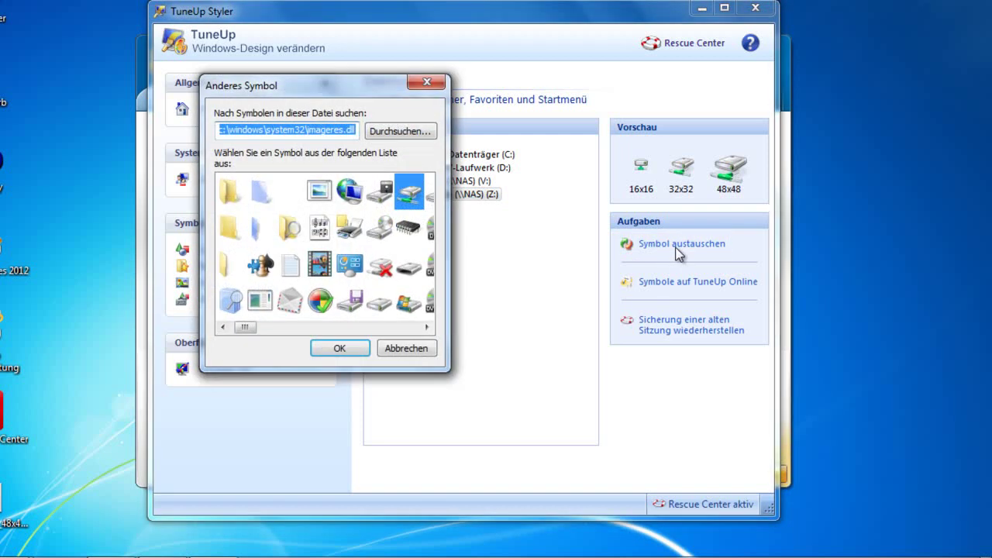
left_click(426, 327)
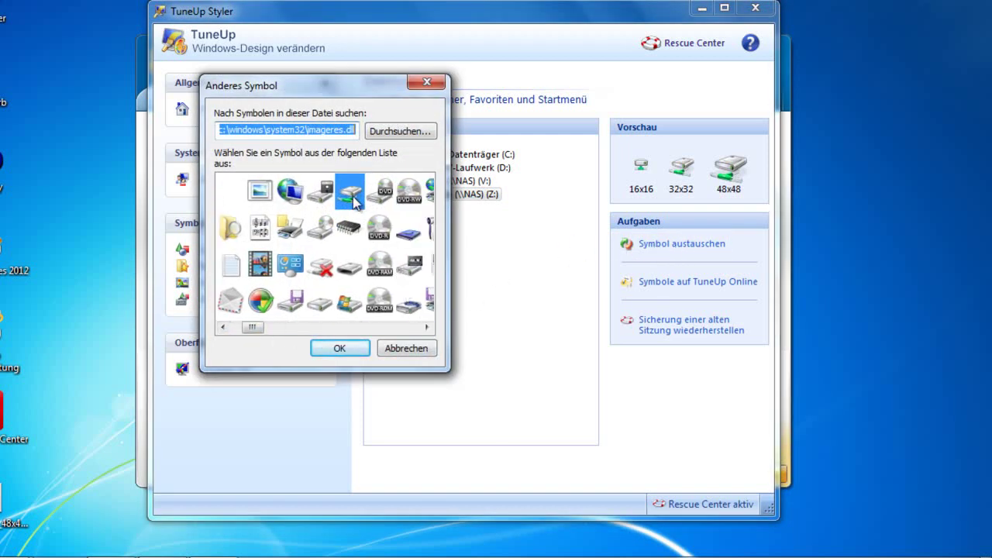
left_click(361, 348)
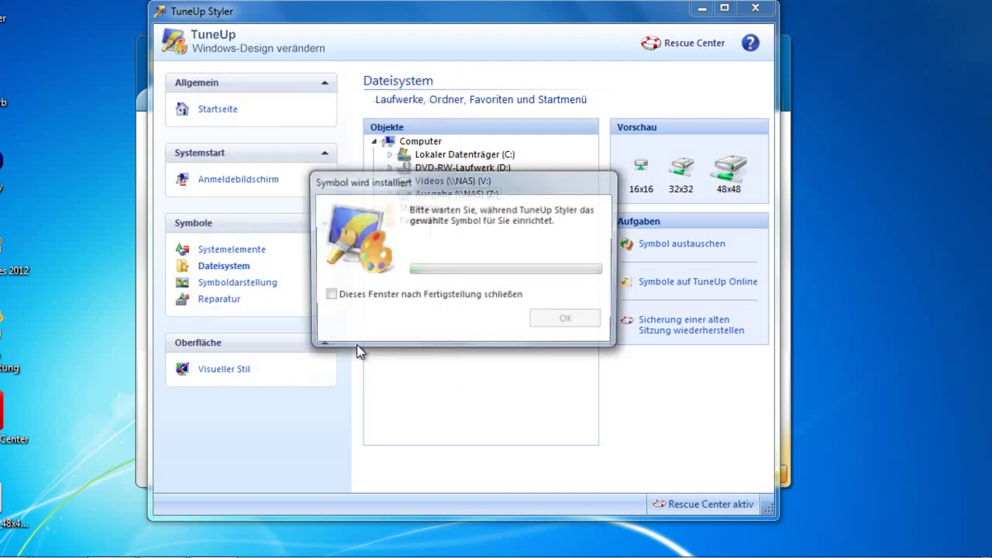
left_click(565, 320)
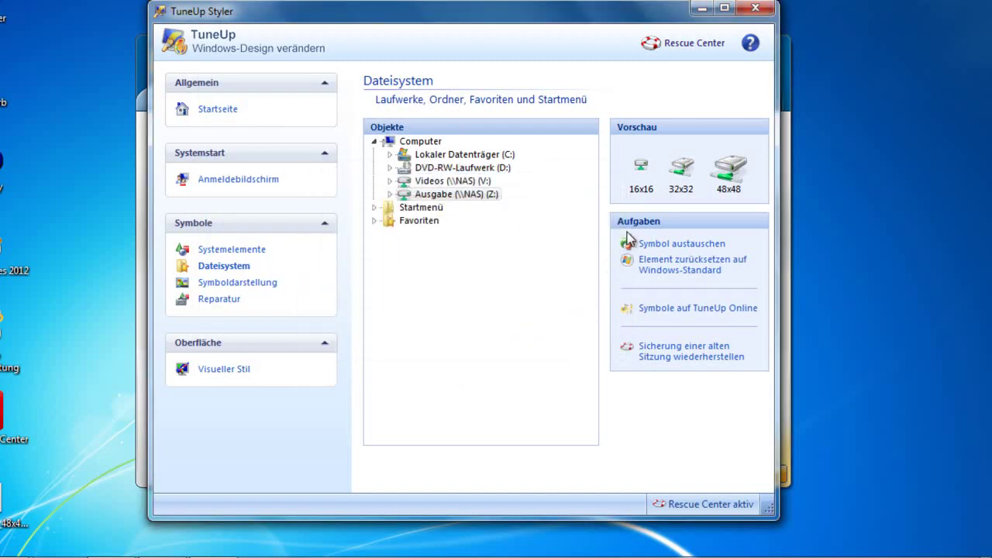
left_click(755, 8)
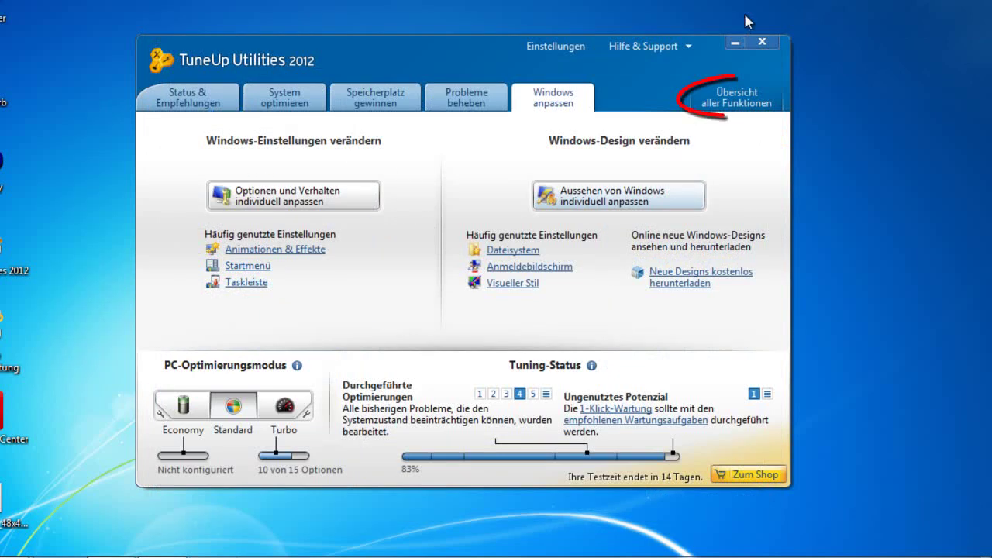
Show the overview of all functions and examine the 7-day optimization report, closing the report when done.
left_click(738, 113)
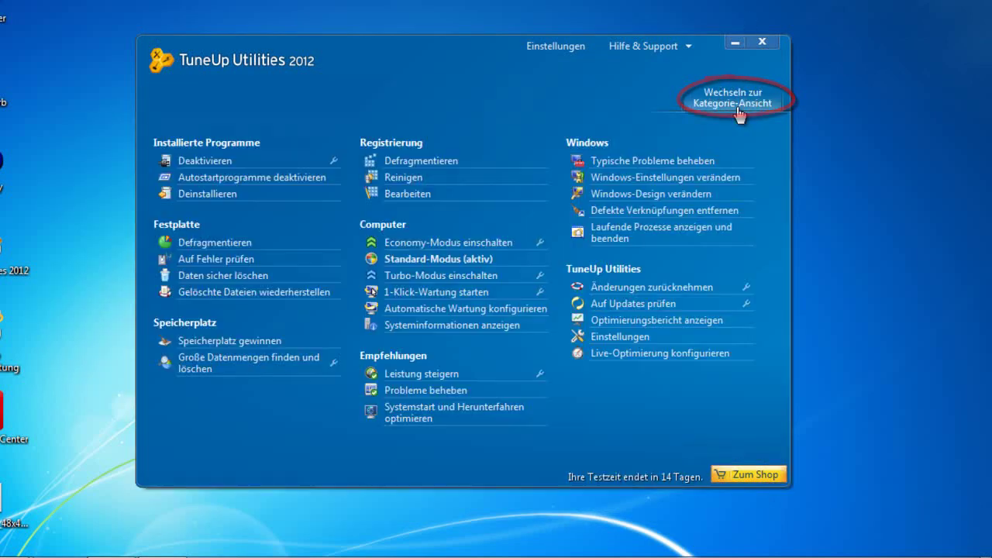
left_click(697, 324)
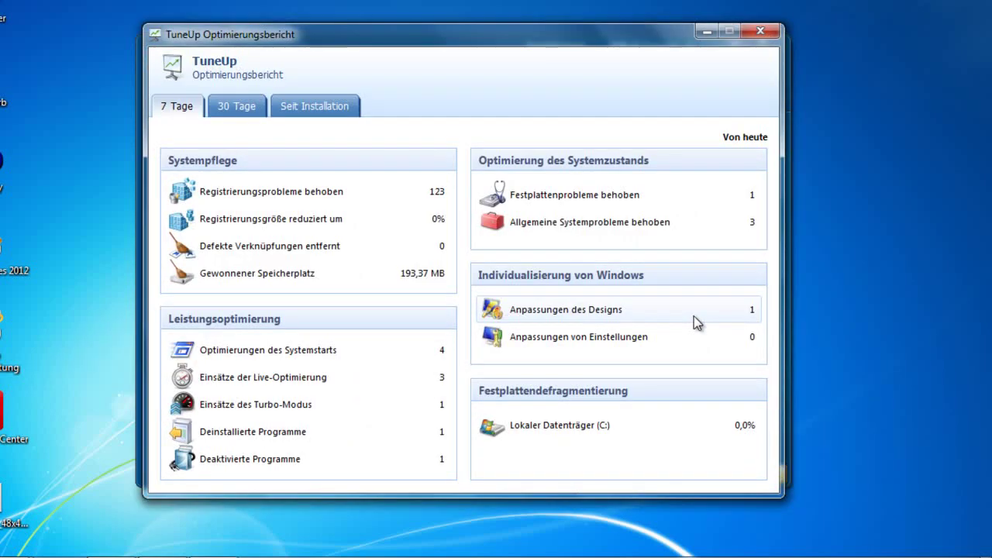
left_click(760, 31)
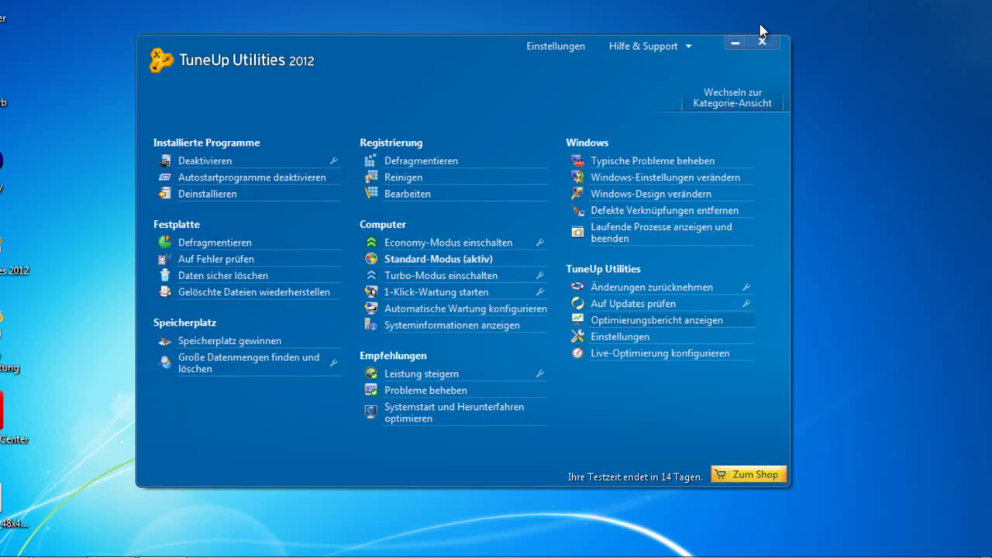
Start the 1-Klick-Wartung from the function overview and close its window.
left_click(468, 293)
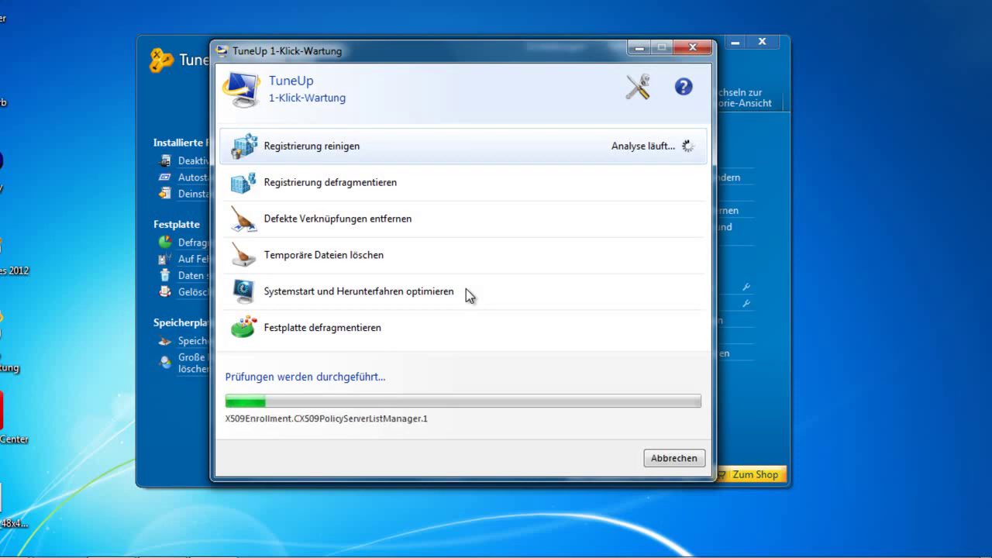
left_click(660, 458)
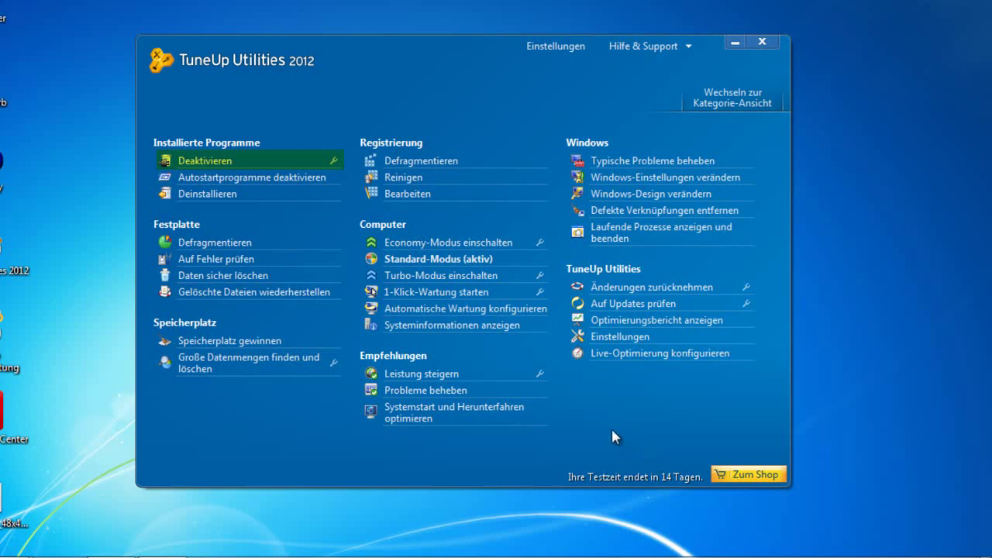
Reactivate Adobe Photoshop Elements 8.0 in the list of installed programs.
left_click(225, 162)
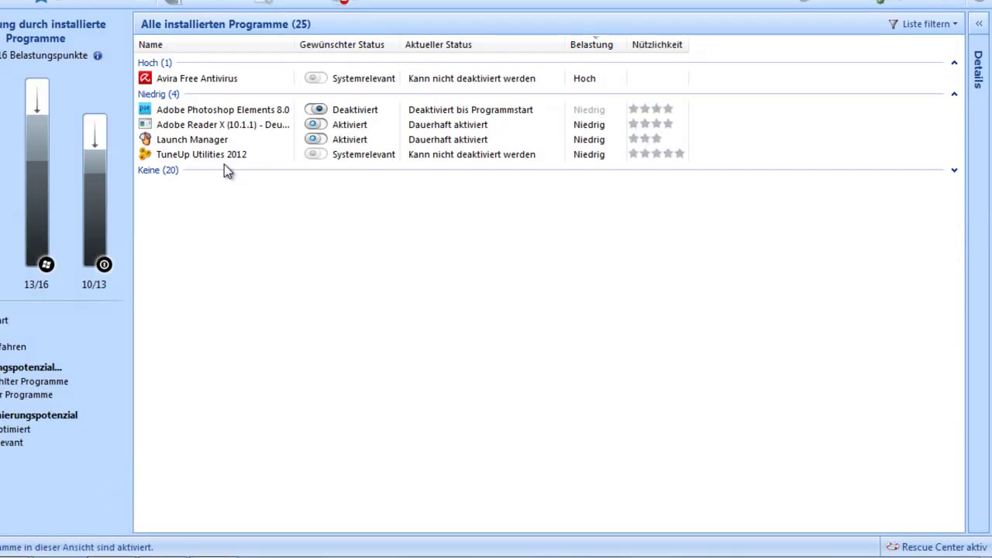
left_click(318, 111)
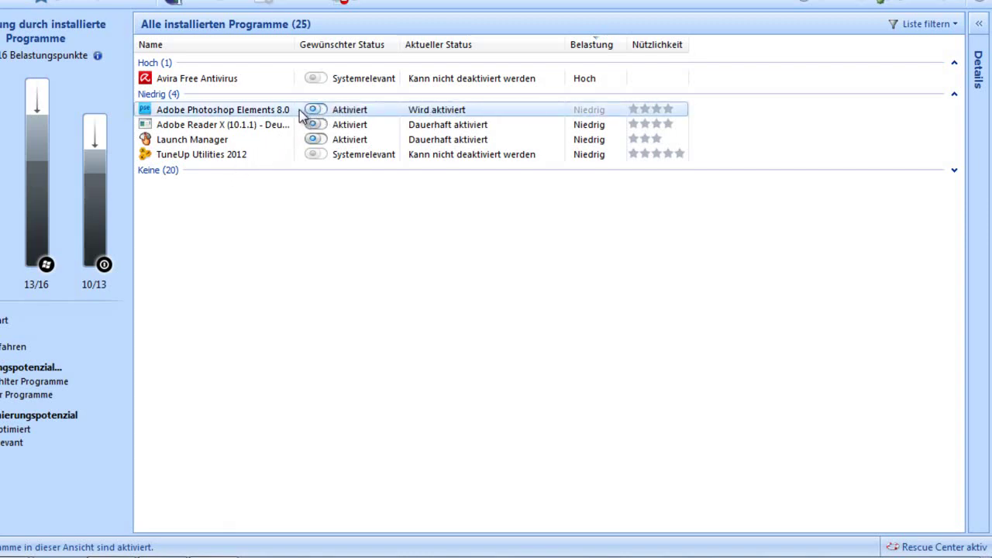